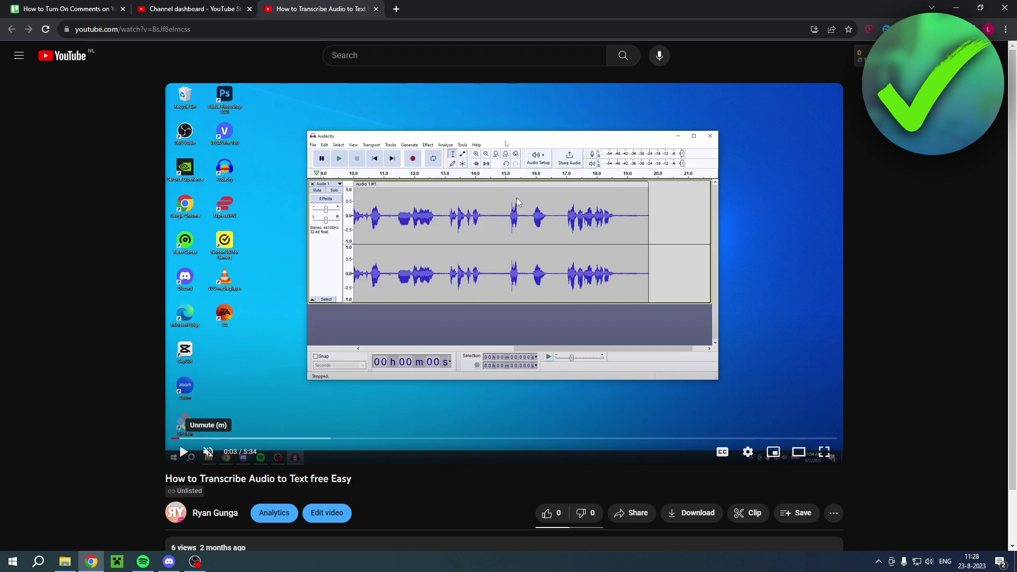
Play and pause the transcription video, check its 'Comments are turned off' note, and open the account menu
{"action": "left_click", "coordinate": [513, 296]}
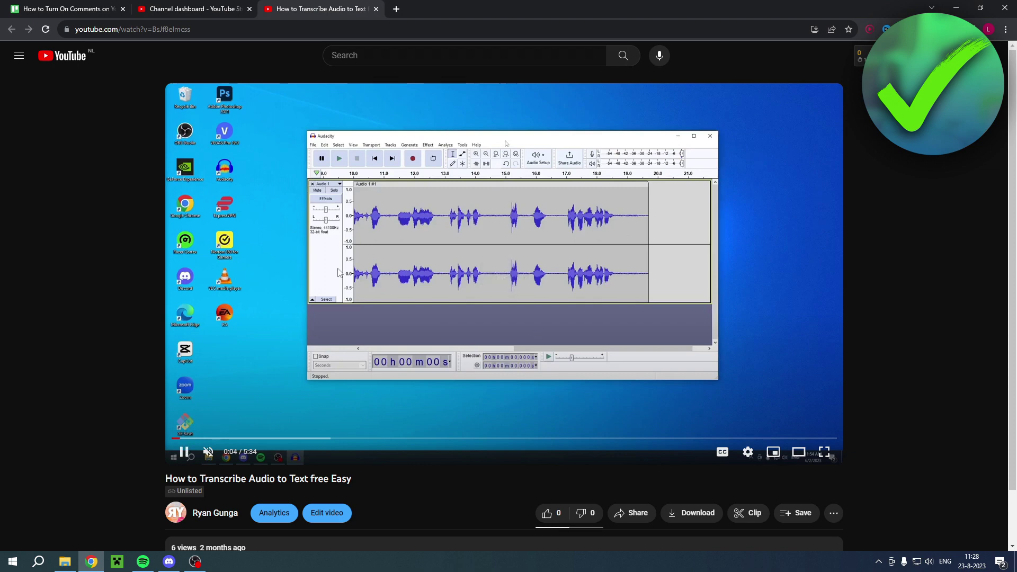
{"action": "left_click", "coordinate": [487, 255]}
{"action": "scroll", "coordinate": [487, 254], "scroll_direction": "down", "scroll_amount": 1}
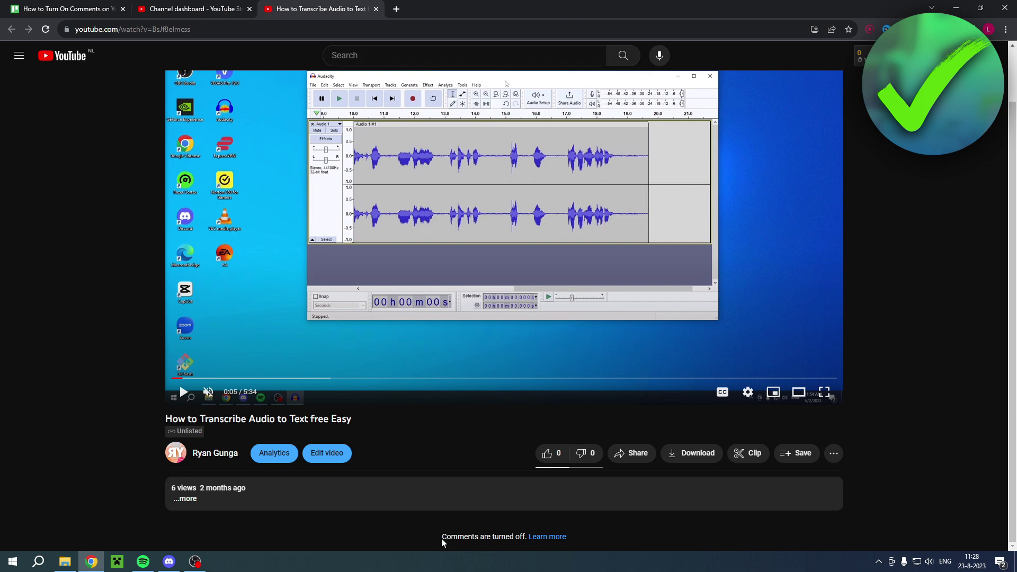
{"action": "left_click_drag", "start_coordinate": [445, 537], "coordinate": [572, 540]}
{"action": "left_click", "coordinate": [577, 540]}
{"action": "left_click", "coordinate": [988, 55]}
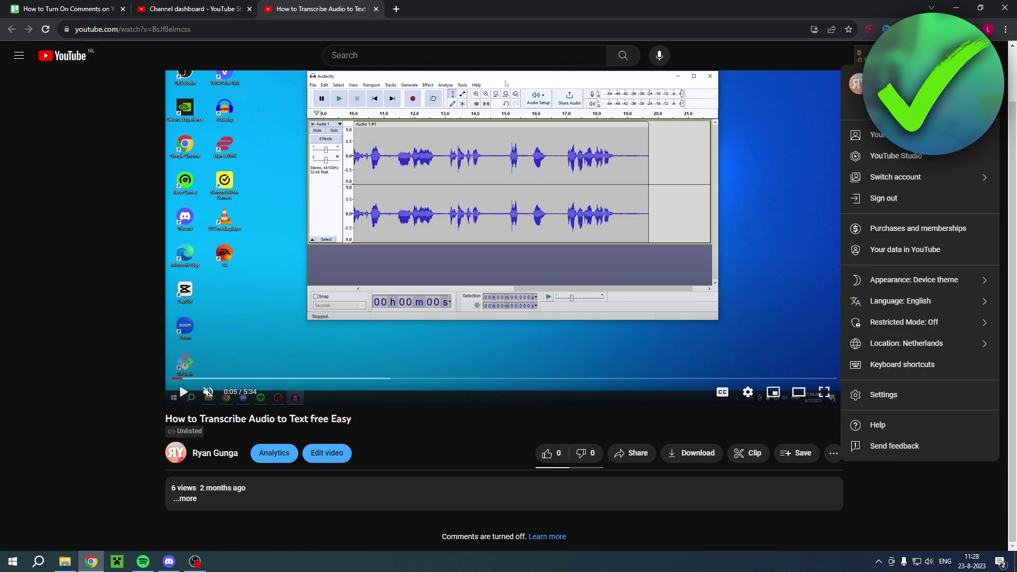
Open How to Transcribe Audio to Text free Easy's details from YouTube Studio's Content list
{"action": "left_click", "coordinate": [899, 154]}
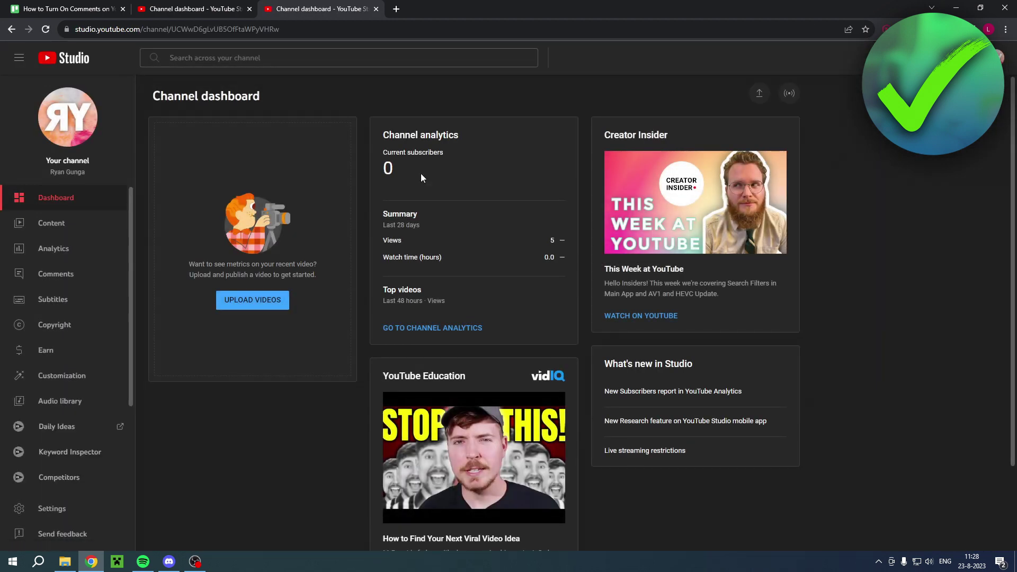
{"action": "left_click", "coordinate": [57, 226]}
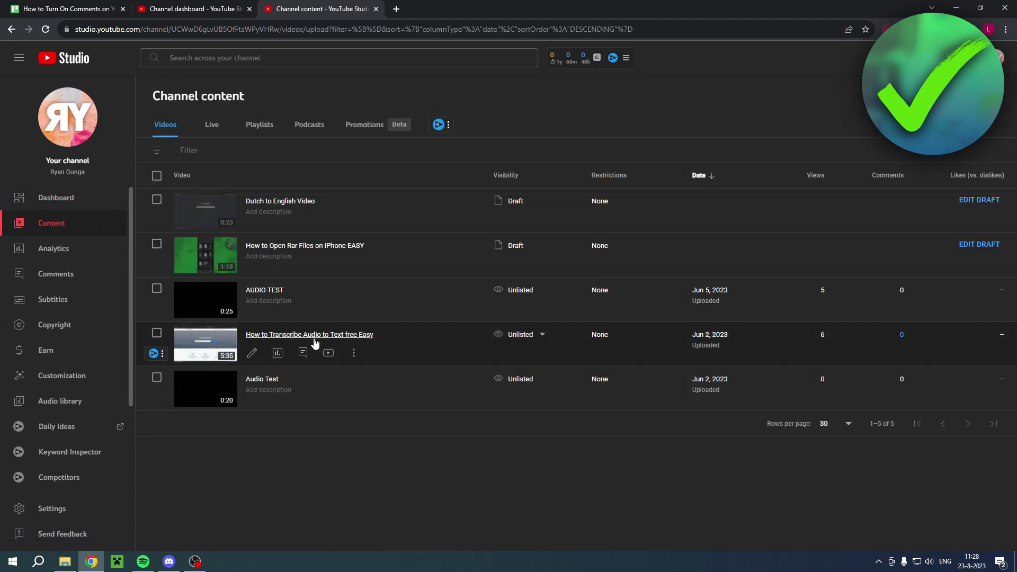
{"action": "left_click", "coordinate": [252, 354]}
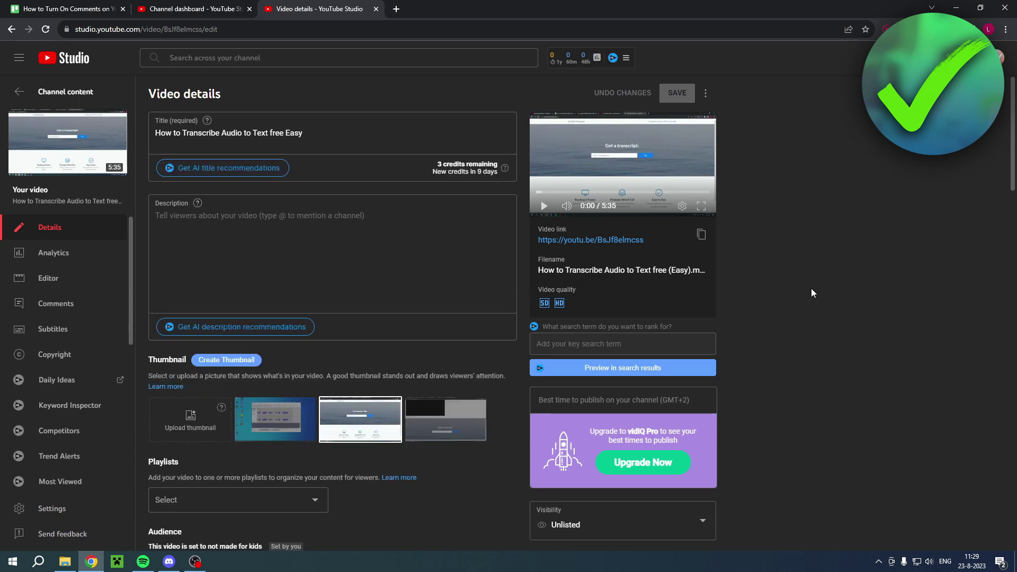
Set the video's comments to 'Hold potentially inappropriate comments for review', save, and open its watch page
{"action": "scroll", "coordinate": [806, 293], "scroll_direction": "down", "scroll_amount": 13}
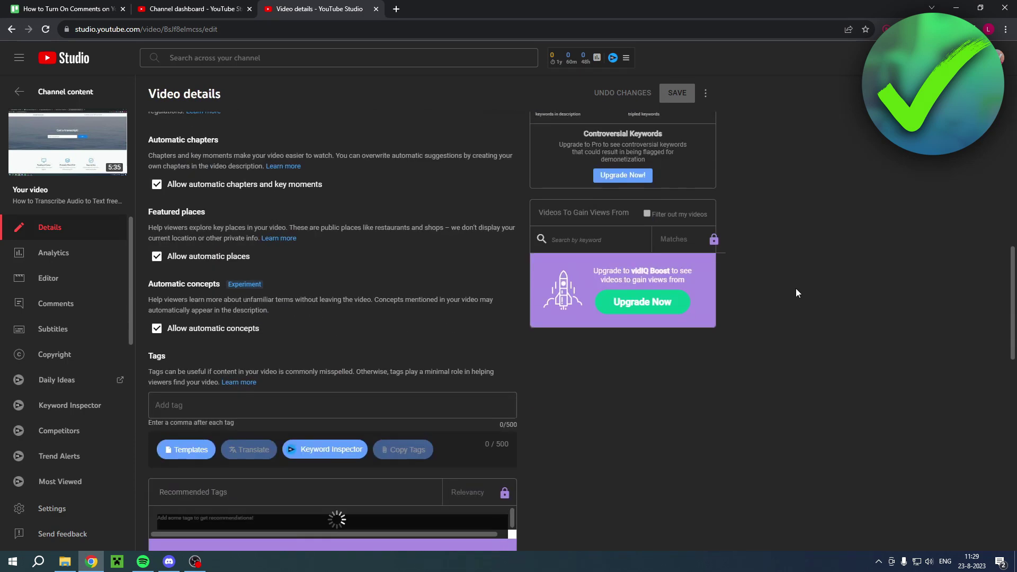
{"action": "scroll", "coordinate": [788, 289], "scroll_direction": "down", "scroll_amount": 11}
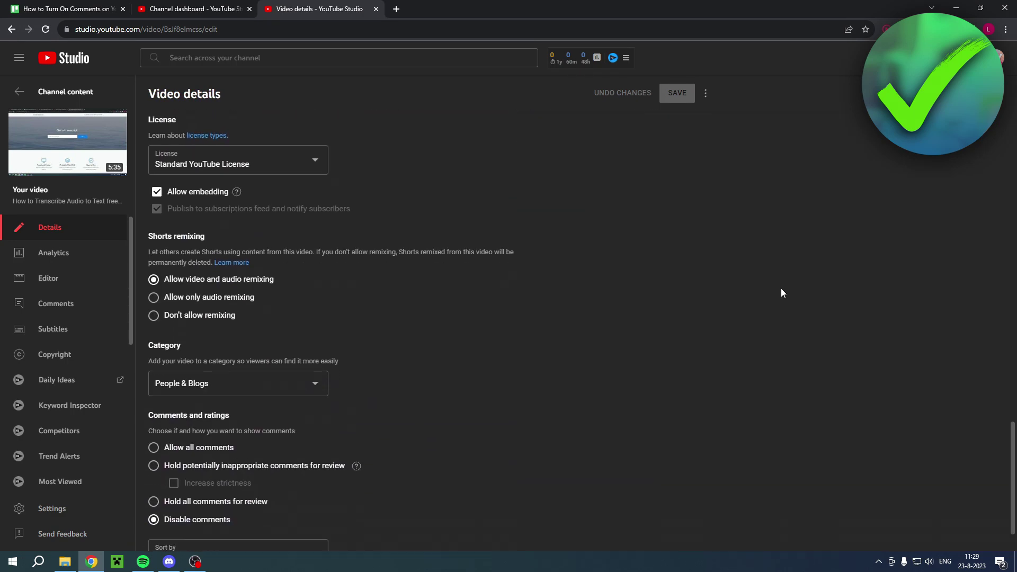
{"action": "left_click_drag", "start_coordinate": [139, 365], "coordinate": [238, 362]}
{"action": "left_click", "coordinate": [239, 362]}
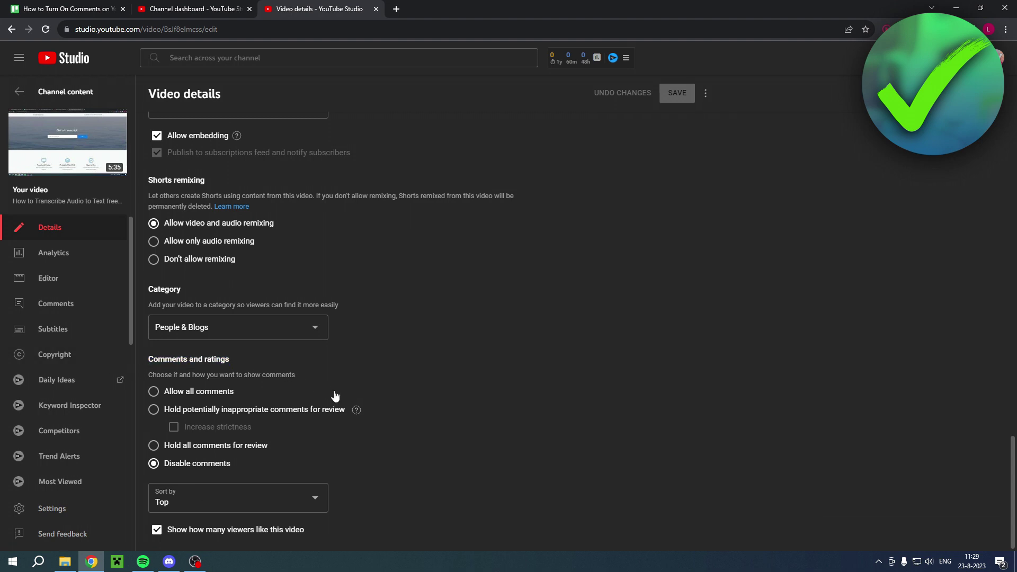
{"action": "left_click", "coordinate": [204, 393]}
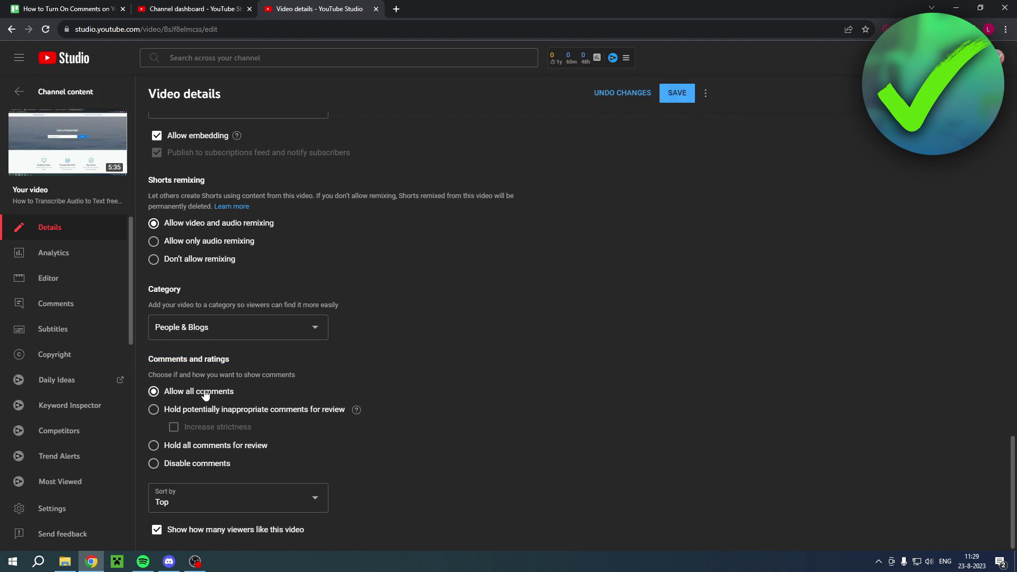
{"action": "left_click", "coordinate": [265, 411]}
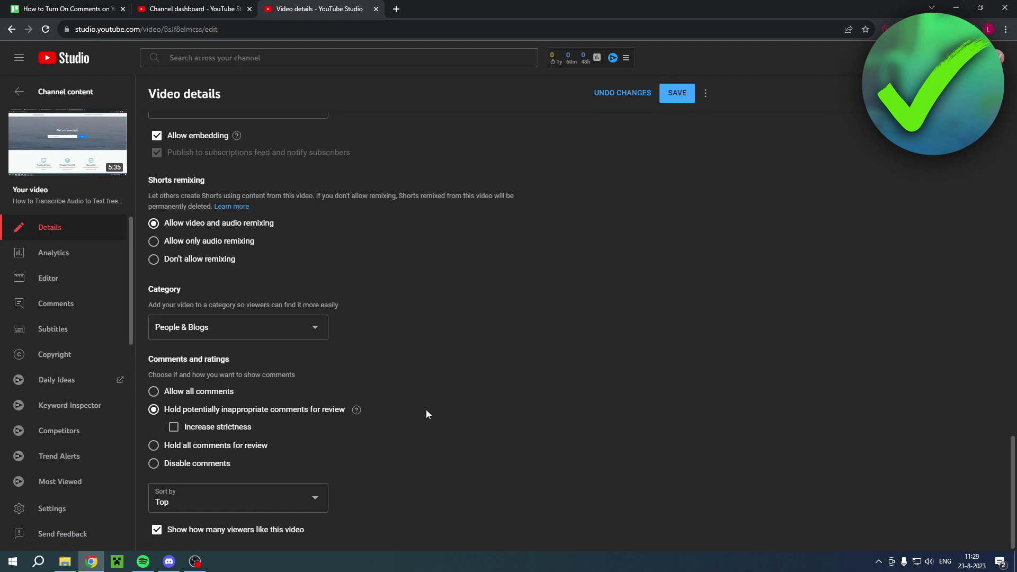
{"action": "left_click", "coordinate": [677, 94]}
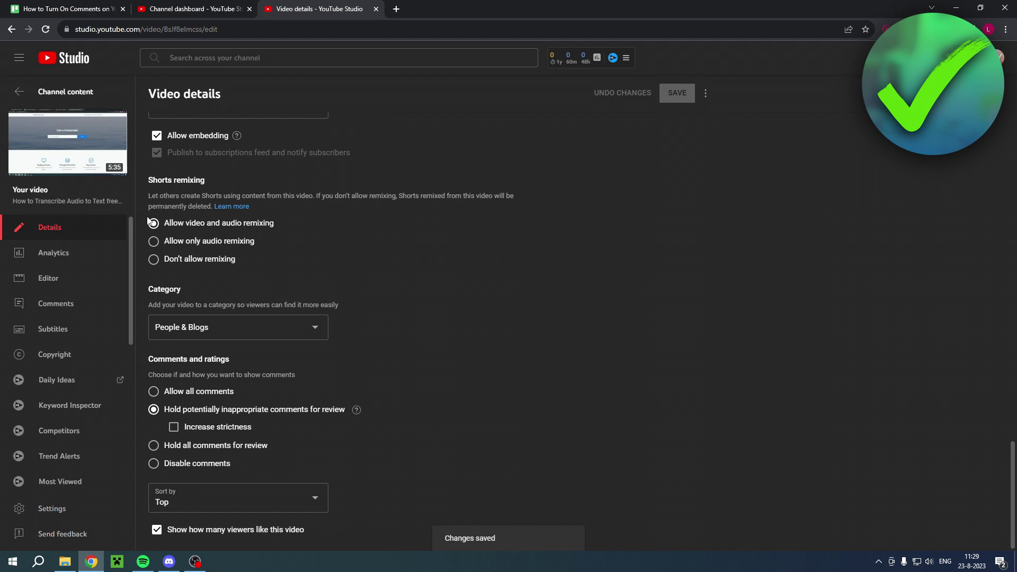
{"action": "scroll", "coordinate": [589, 357], "scroll_direction": "up", "scroll_amount": 10}
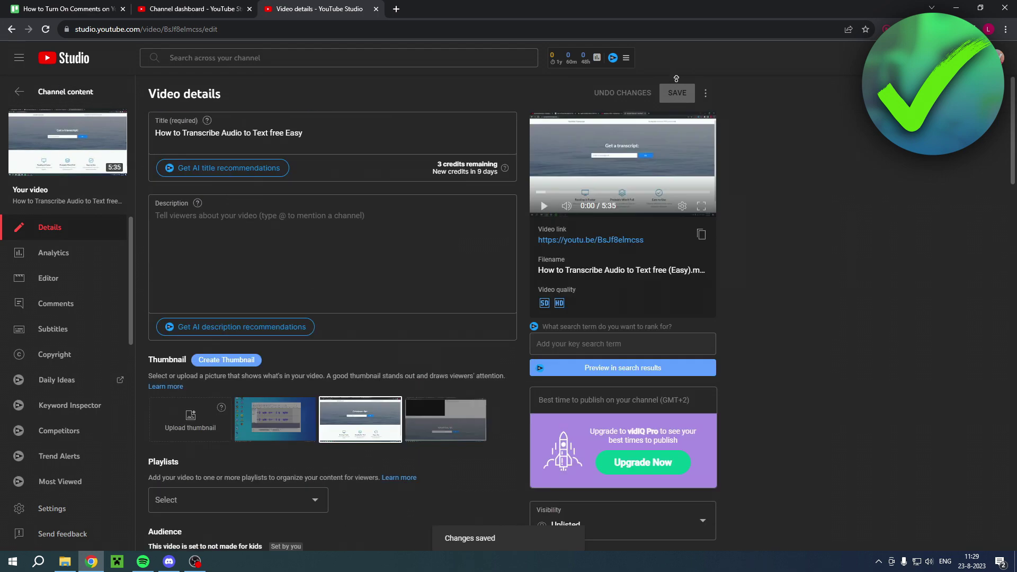
{"action": "left_click", "coordinate": [624, 240]}
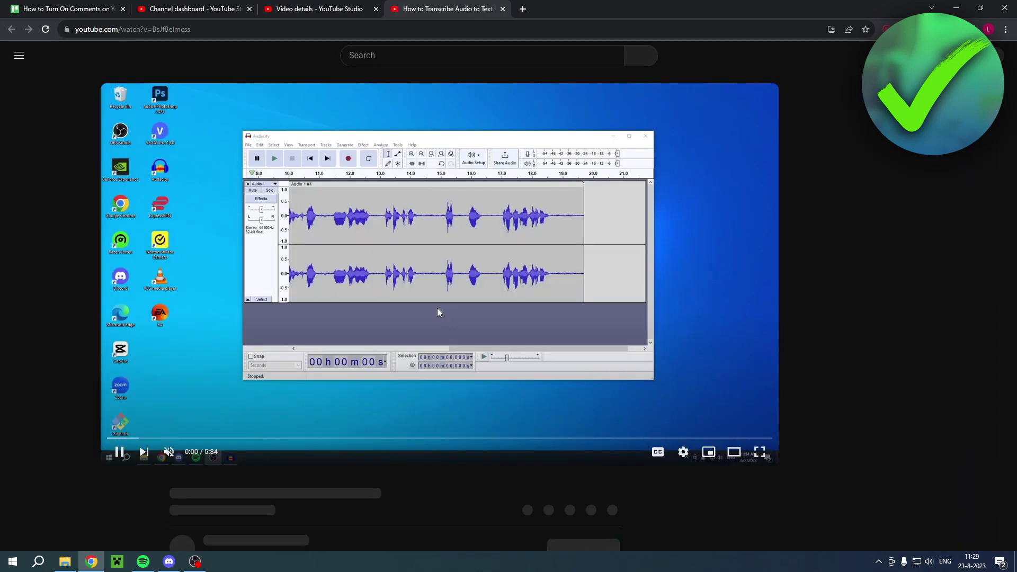
Pause the transcription video, start and cancel a test comment, and return to Studio's Audio Test details
{"action": "left_click", "coordinate": [438, 311]}
{"action": "scroll", "coordinate": [395, 485], "scroll_direction": "down", "scroll_amount": 2}
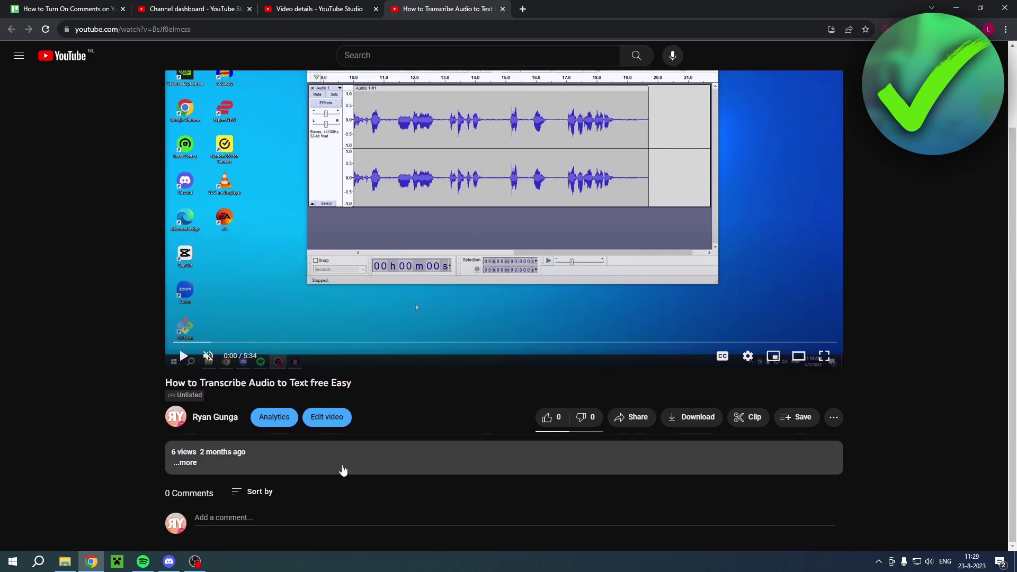
{"action": "left_click", "coordinate": [250, 517]}
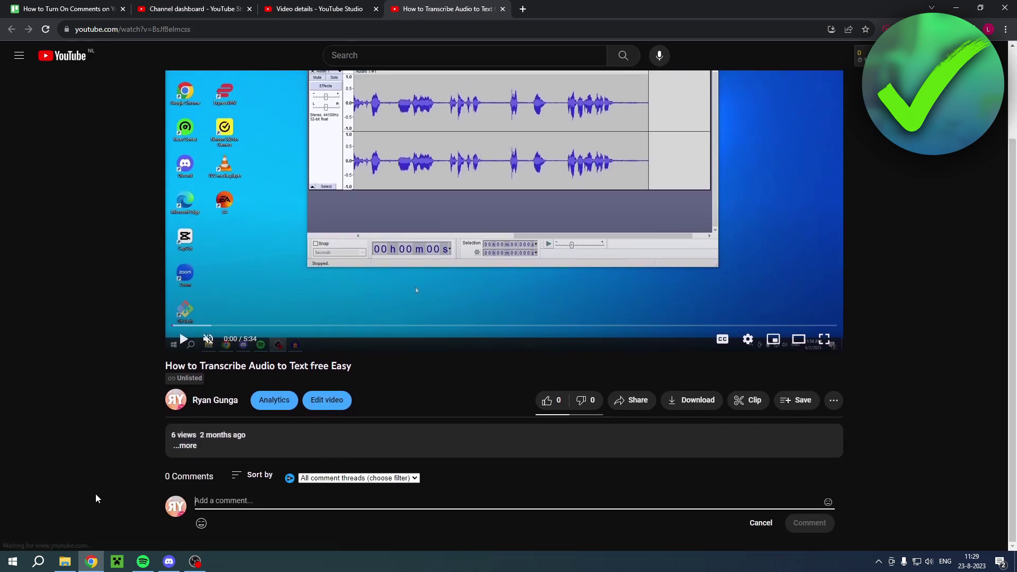
{"action": "left_click", "coordinate": [761, 523]}
{"action": "left_click", "coordinate": [318, 9]}
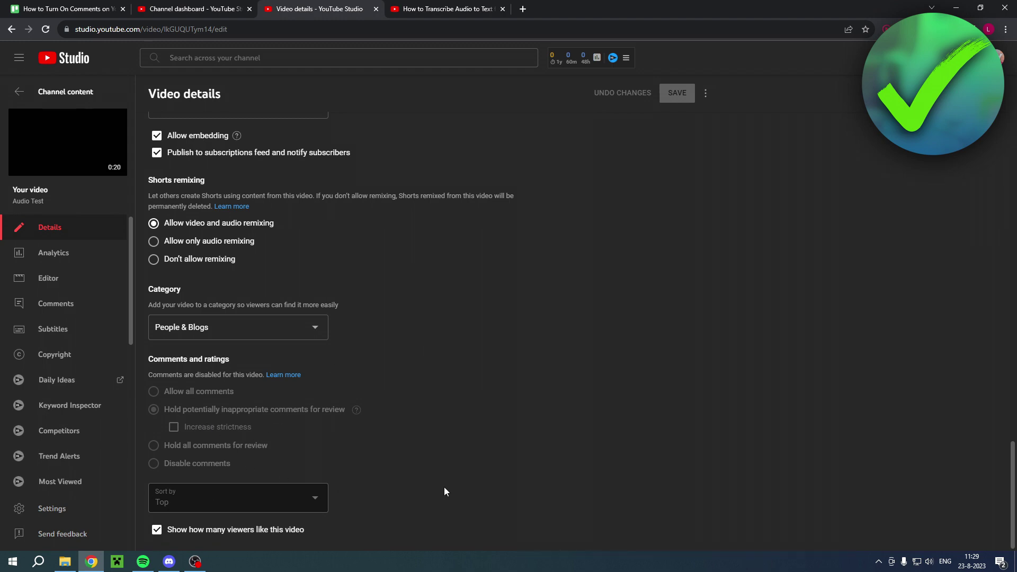
Open the Audio Test watch page, pause it, and check its comments note
{"action": "scroll", "coordinate": [398, 490], "scroll_direction": "up", "scroll_amount": 15}
{"action": "left_click", "coordinate": [593, 240]}
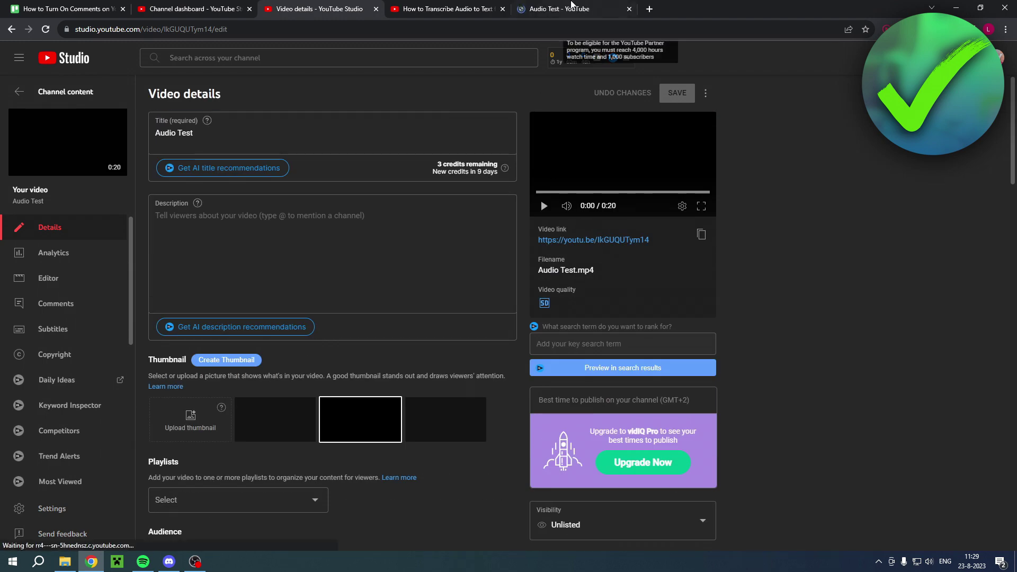
{"action": "left_click", "coordinate": [572, 6]}
{"action": "left_click", "coordinate": [501, 247]}
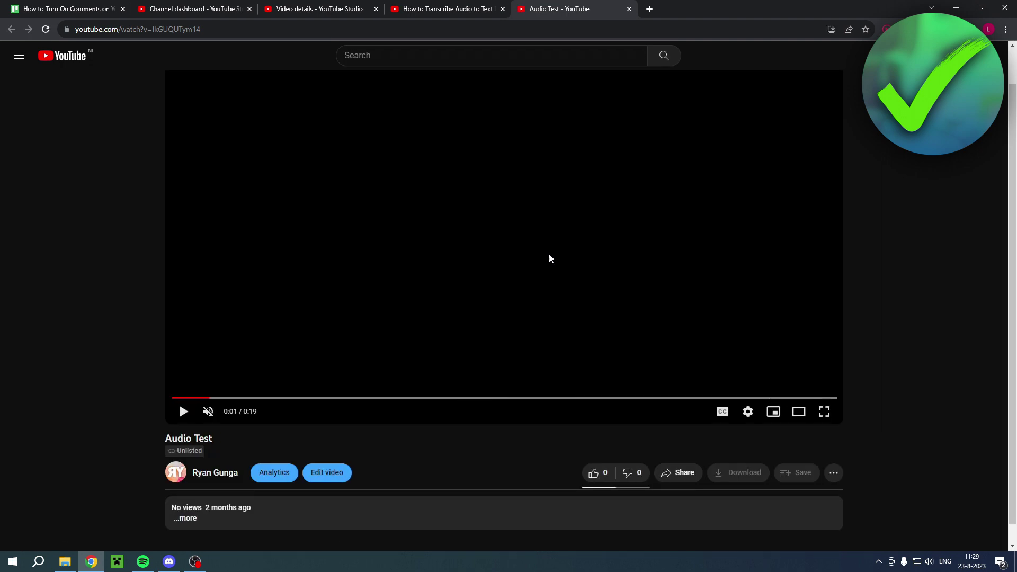
{"action": "scroll", "coordinate": [550, 257], "scroll_direction": "down", "scroll_amount": 1}
{"action": "left_click_drag", "start_coordinate": [443, 536], "coordinate": [599, 543]}
{"action": "left_click", "coordinate": [598, 543]}
{"action": "left_click", "coordinate": [277, 7]}
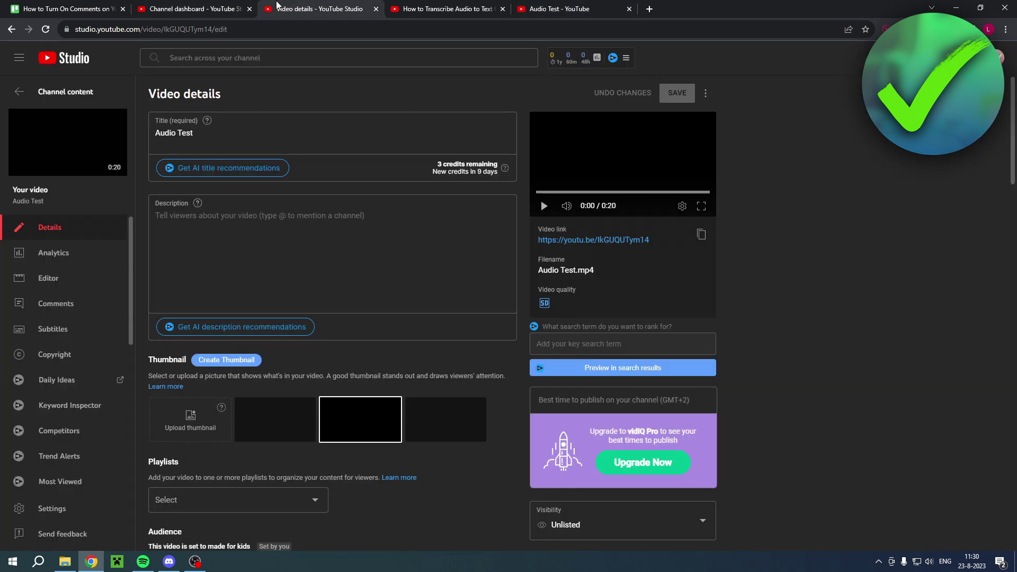
Set Audio Test's audience to 'No, it's not made for kids' and save
{"action": "scroll", "coordinate": [708, 296], "scroll_direction": "down", "scroll_amount": 7}
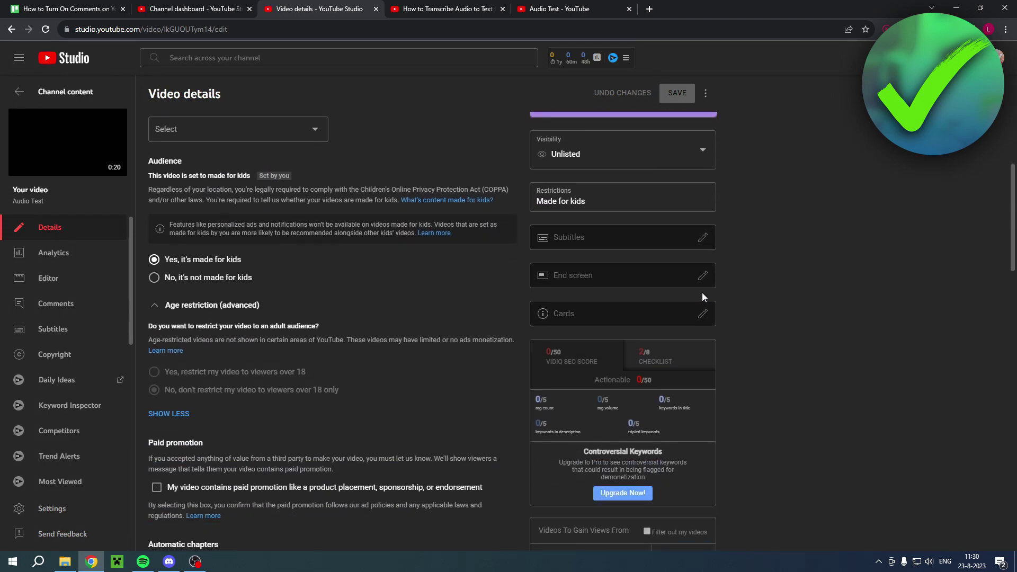
{"action": "scroll", "coordinate": [158, 261], "scroll_direction": "up", "scroll_amount": 1}
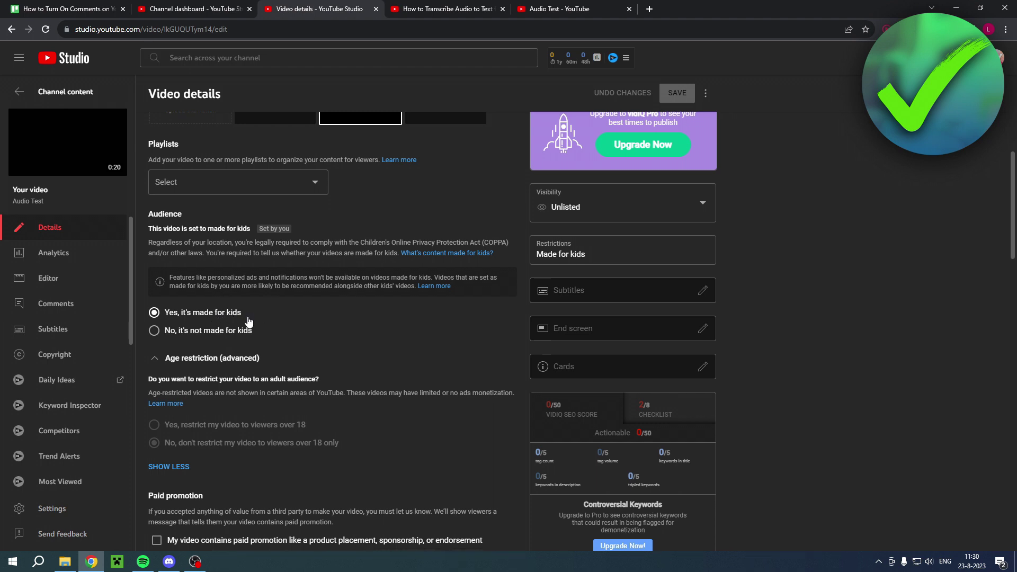
{"action": "left_click", "coordinate": [190, 337]}
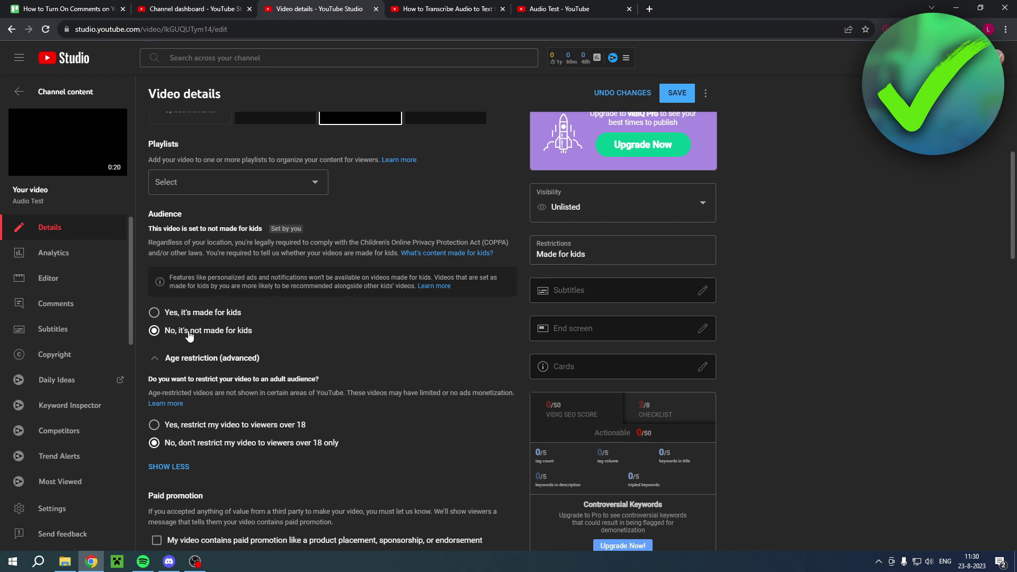
{"action": "left_click", "coordinate": [669, 98]}
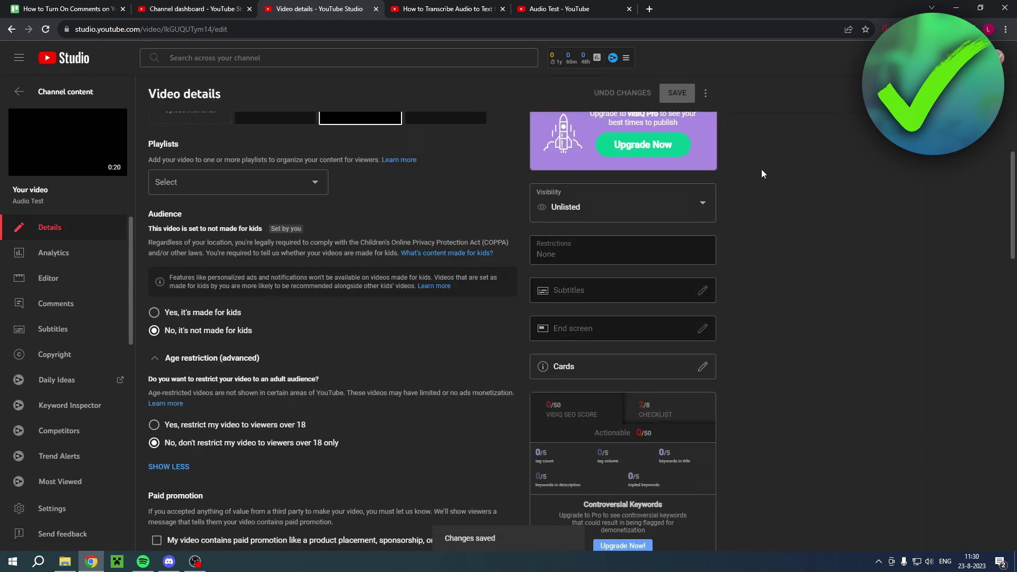
Close the two extra watch-page tabs and reopen the Audio Test watch page
{"action": "scroll", "coordinate": [759, 175], "scroll_direction": "down", "scroll_amount": 15}
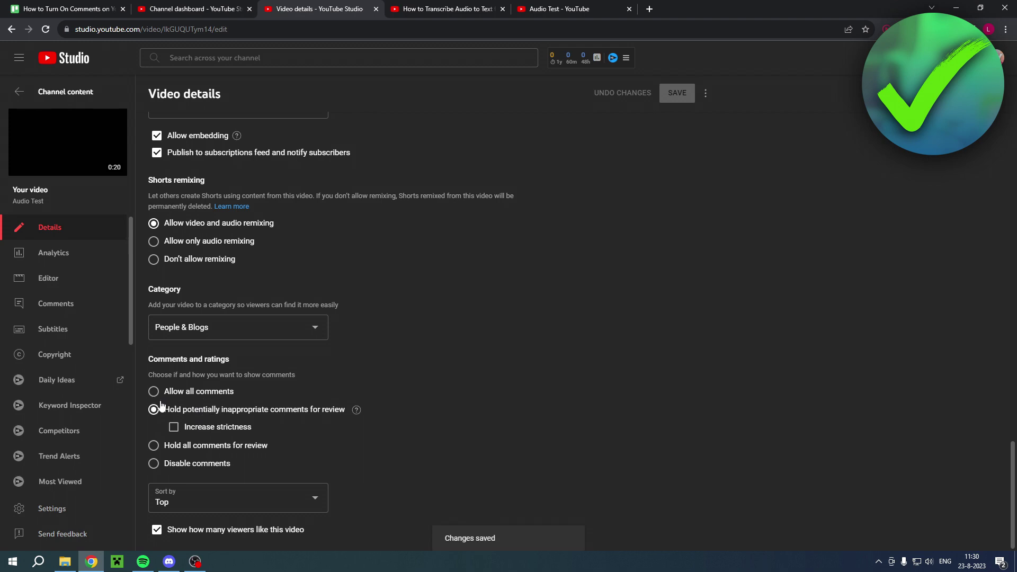
{"action": "left_click", "coordinate": [503, 9]}
{"action": "left_click", "coordinate": [503, 9]}
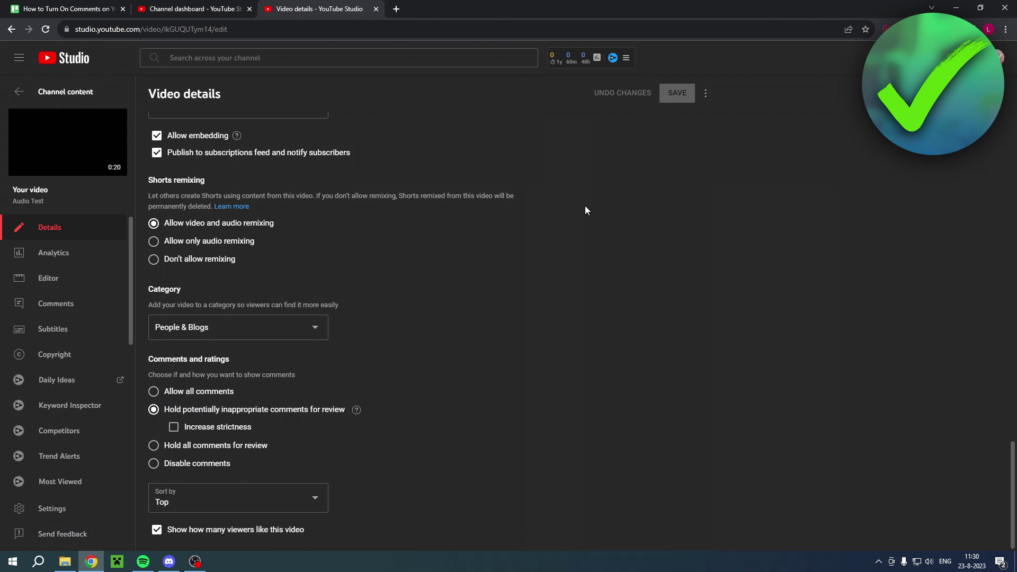
{"action": "scroll", "coordinate": [553, 128], "scroll_direction": "up", "scroll_amount": 15}
{"action": "left_click", "coordinate": [616, 231]}
{"action": "left_click", "coordinate": [426, 5]}
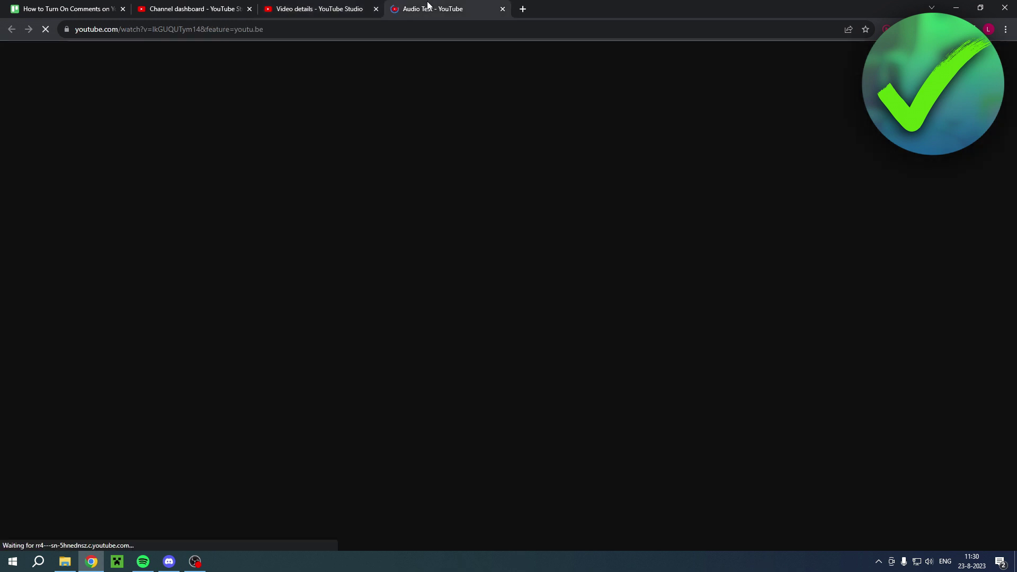
Pause Audio Test and start a comment in the Add a comment field
{"action": "left_click", "coordinate": [406, 260]}
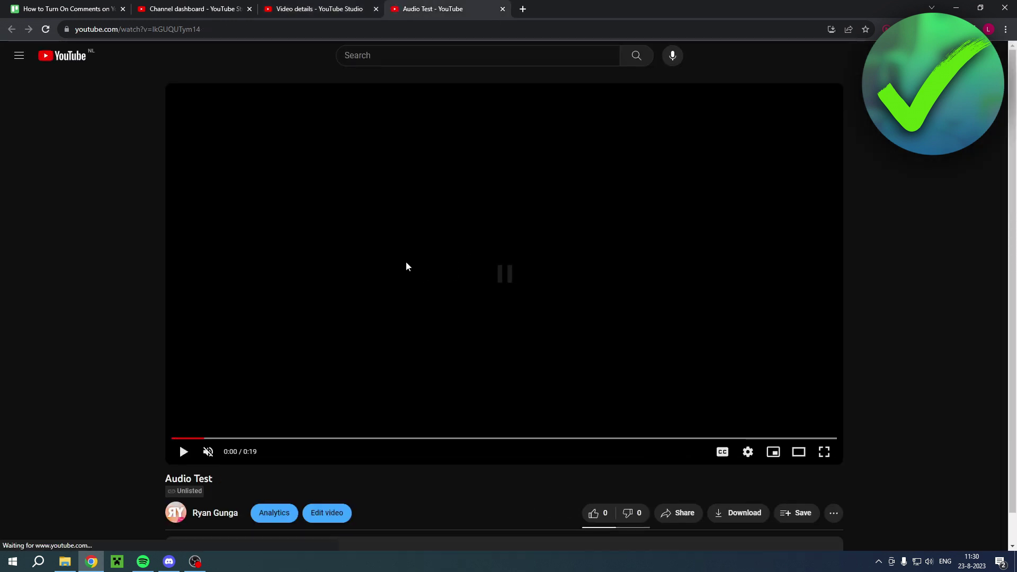
{"action": "scroll", "coordinate": [408, 268], "scroll_direction": "down", "scroll_amount": 3}
{"action": "left_click", "coordinate": [249, 517]}
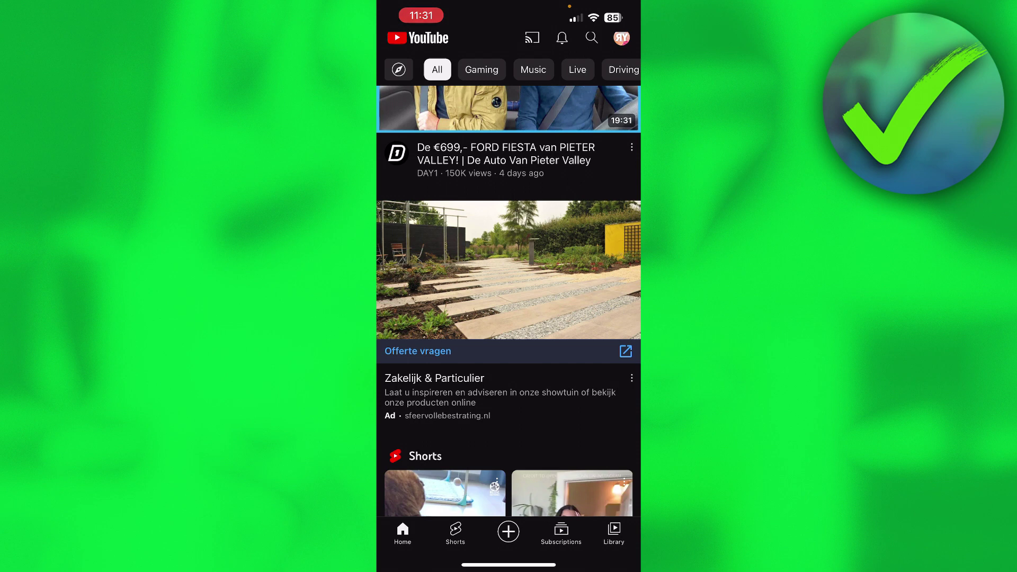
From Library's Your videos, open and close the transcribe audio video, then open its options menu
{"action": "left_click", "coordinate": [614, 533]}
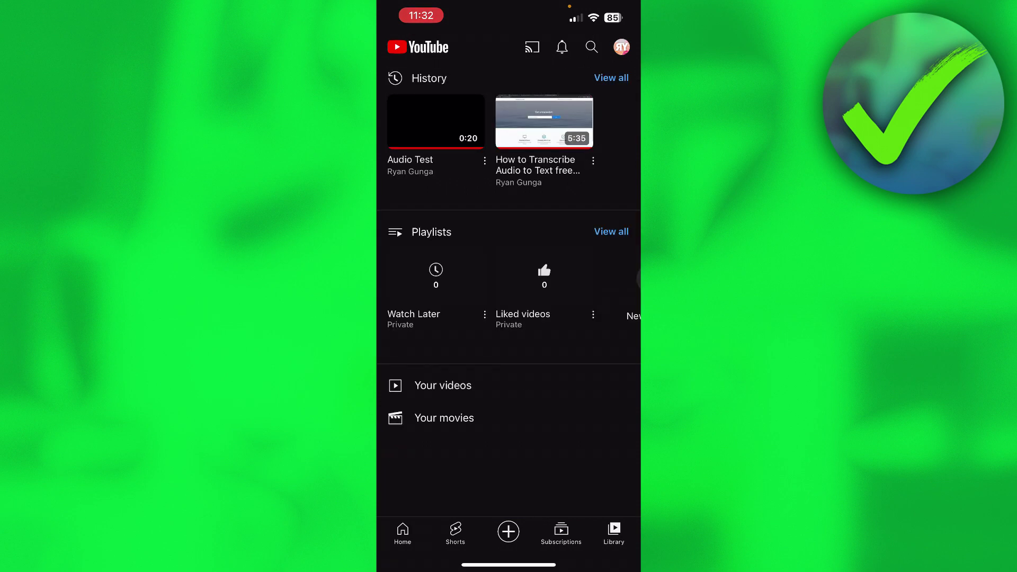
{"action": "left_click", "coordinate": [443, 385]}
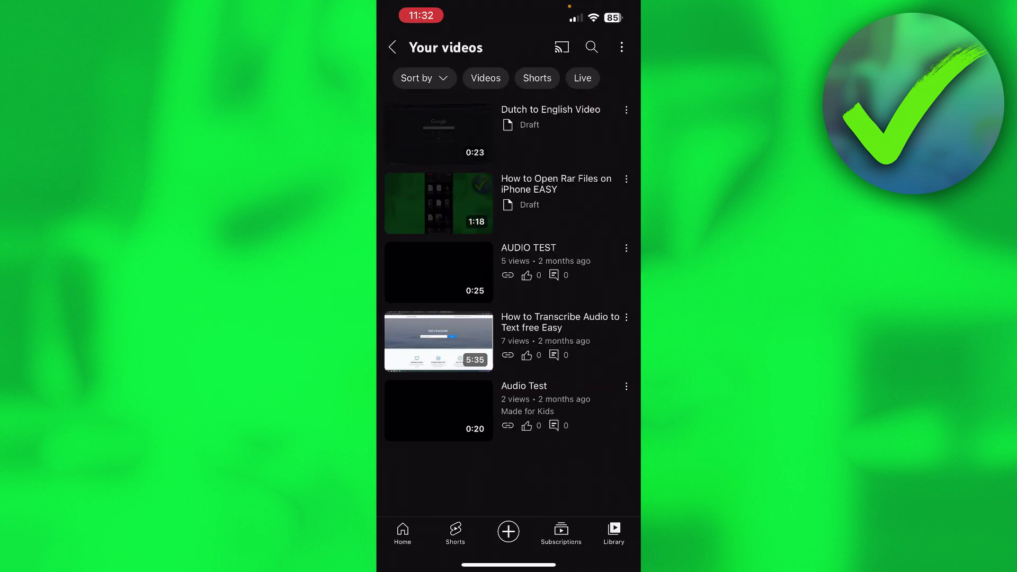
{"action": "left_click", "coordinate": [556, 328]}
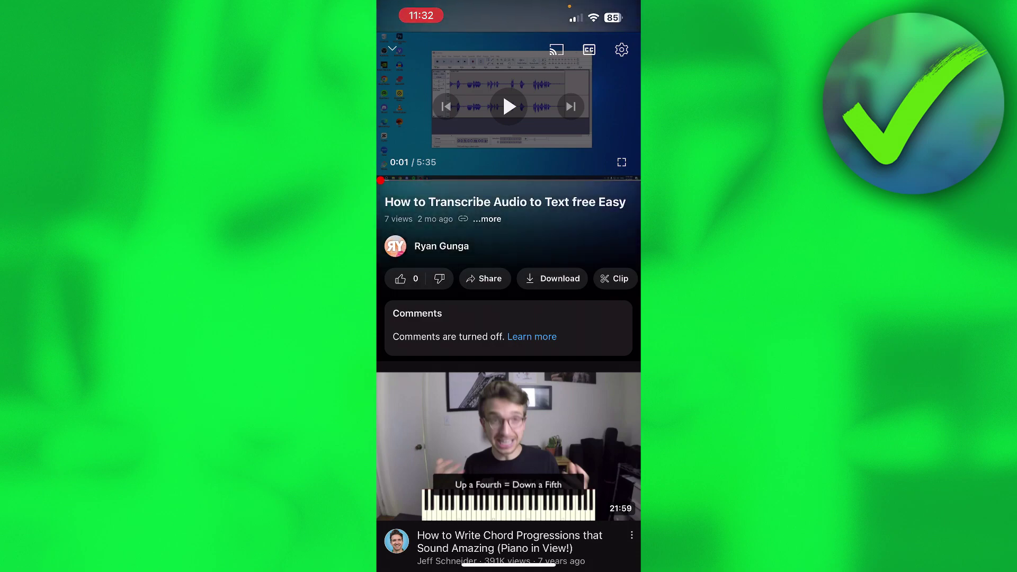
{"action": "left_click_drag", "start_coordinate": [509, 106], "coordinate": [509, 503]}
{"action": "left_click", "coordinate": [622, 497]}
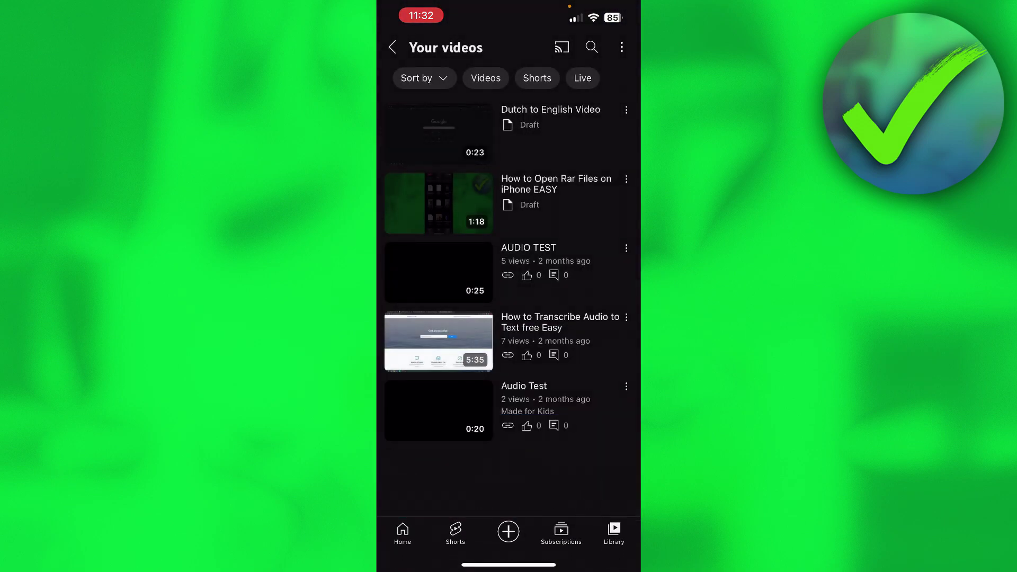
{"action": "left_click", "coordinate": [626, 386]}
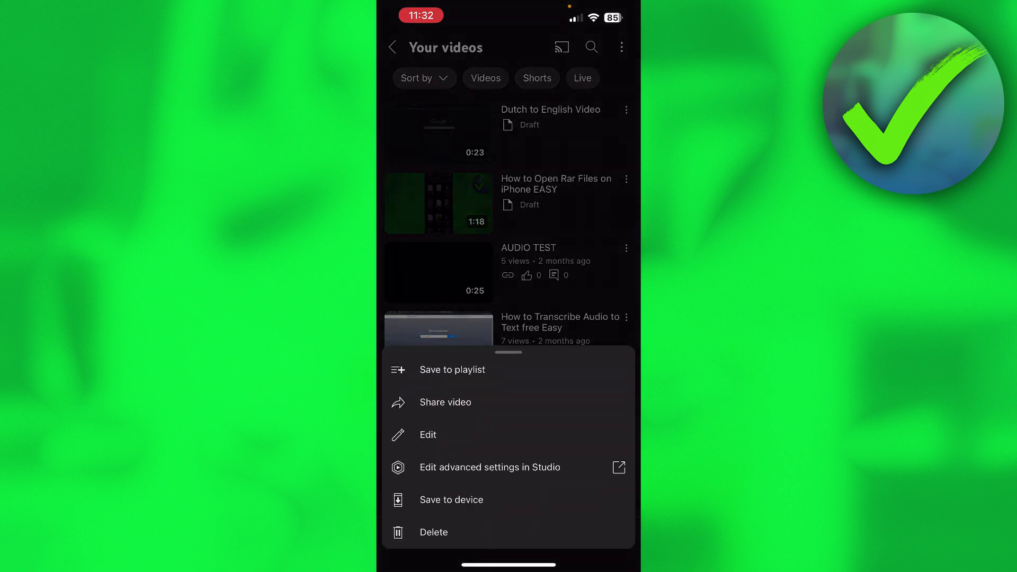
In Edit, set the transcribe video's comments to 'Hold potentially inappropriate comments for review' and save
{"action": "left_click", "coordinate": [428, 434]}
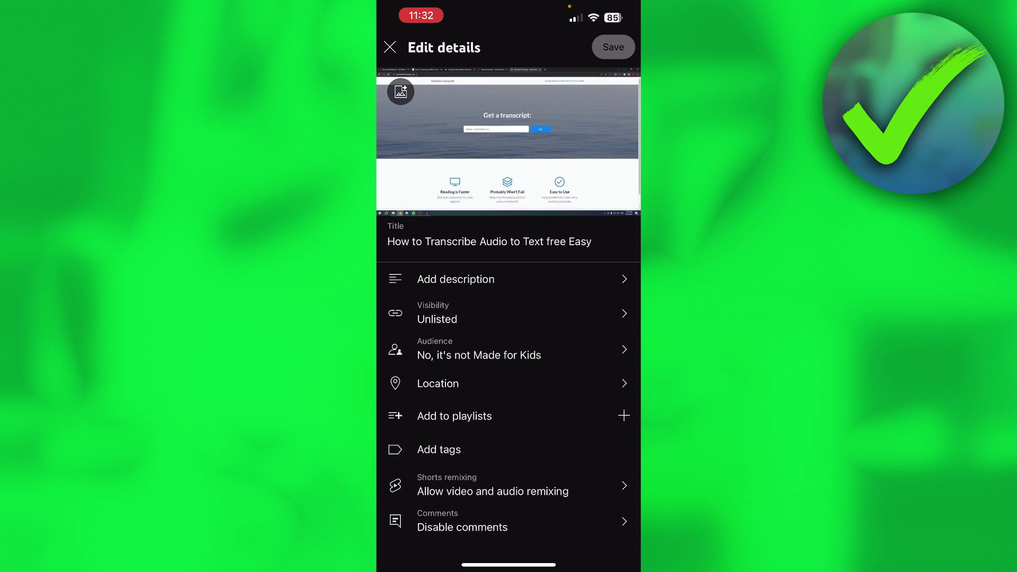
{"action": "left_click", "coordinate": [460, 519]}
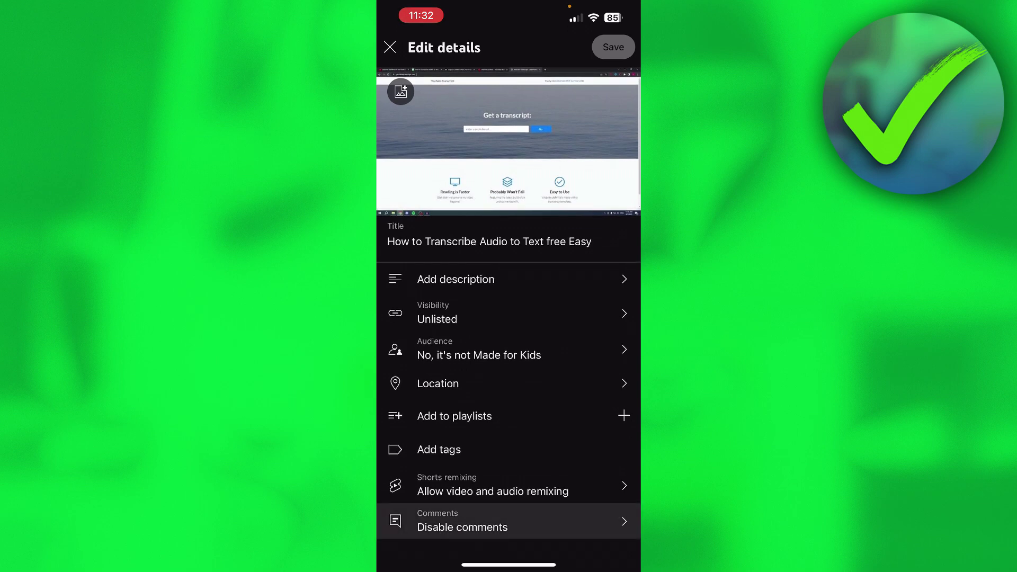
{"action": "left_click", "coordinate": [461, 521]}
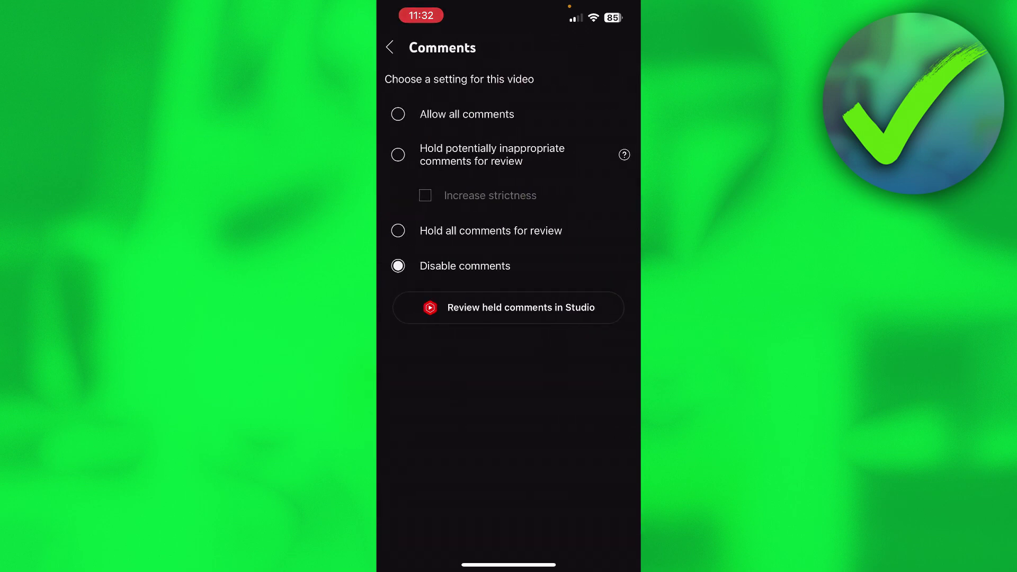
{"action": "left_click", "coordinate": [467, 114]}
{"action": "left_click", "coordinate": [562, 329]}
{"action": "left_click", "coordinate": [492, 155]}
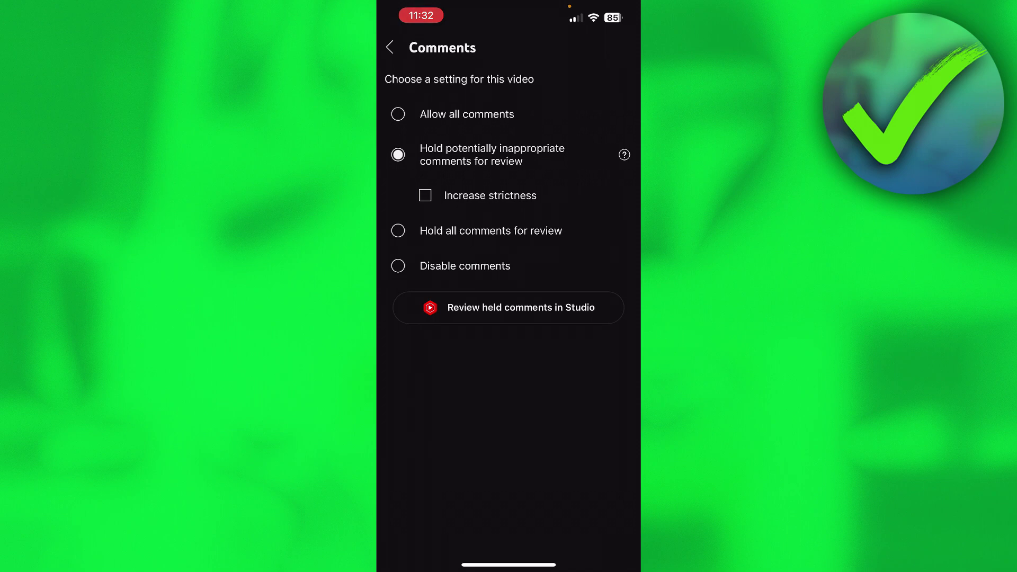
{"action": "left_click", "coordinate": [389, 47]}
{"action": "left_click", "coordinate": [612, 46]}
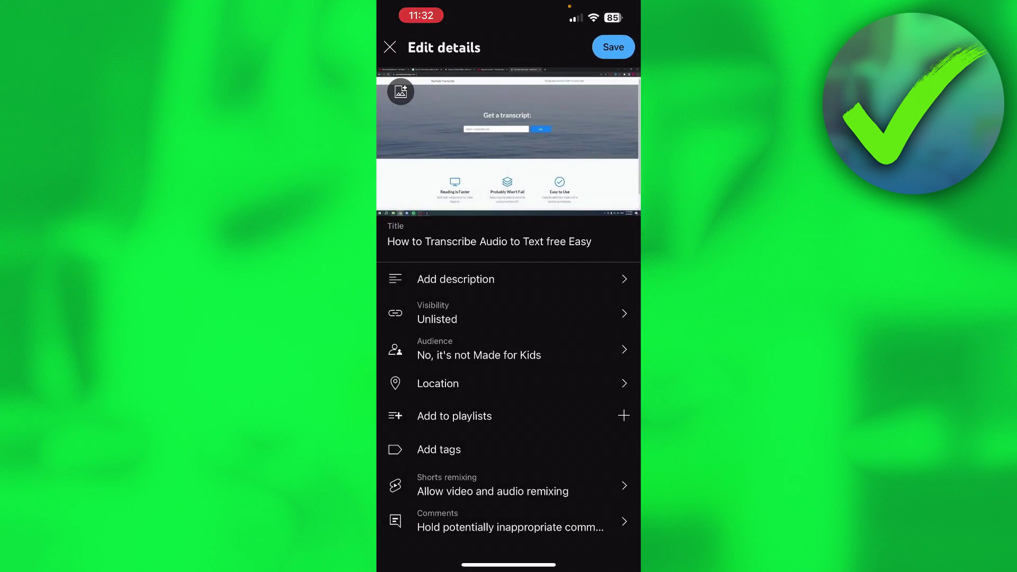
{"action": "left_click", "coordinate": [438, 343]}
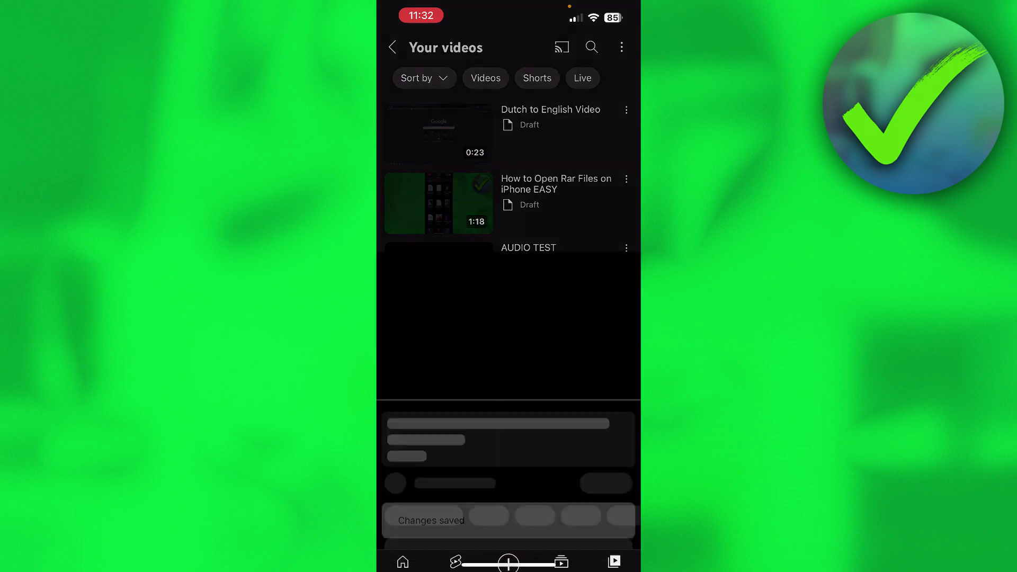
Open the video's Comments sheet and its gear settings, which show comments disabled for Made for Kids
{"action": "left_click", "coordinate": [508, 318]}
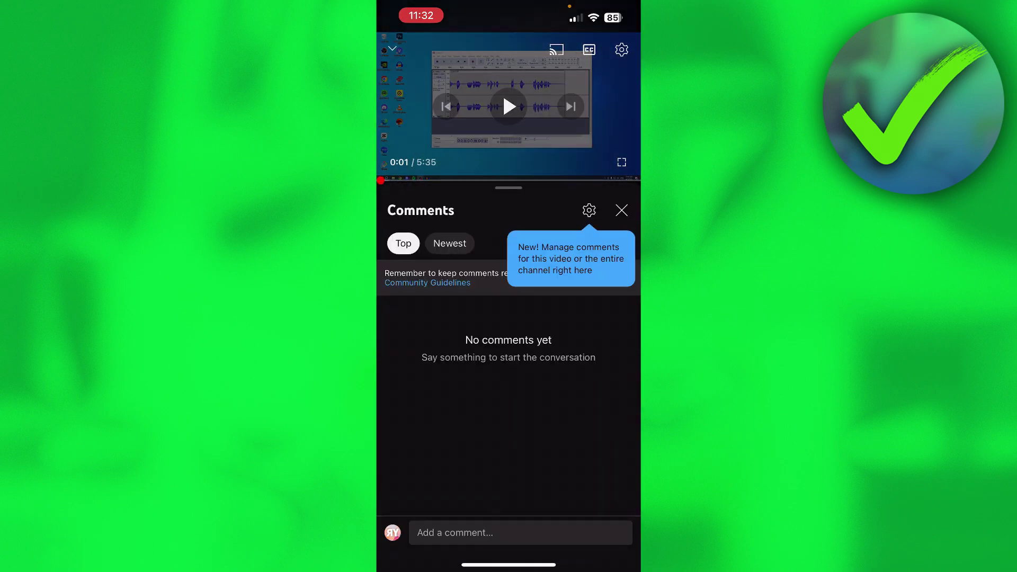
{"action": "left_click", "coordinate": [589, 211]}
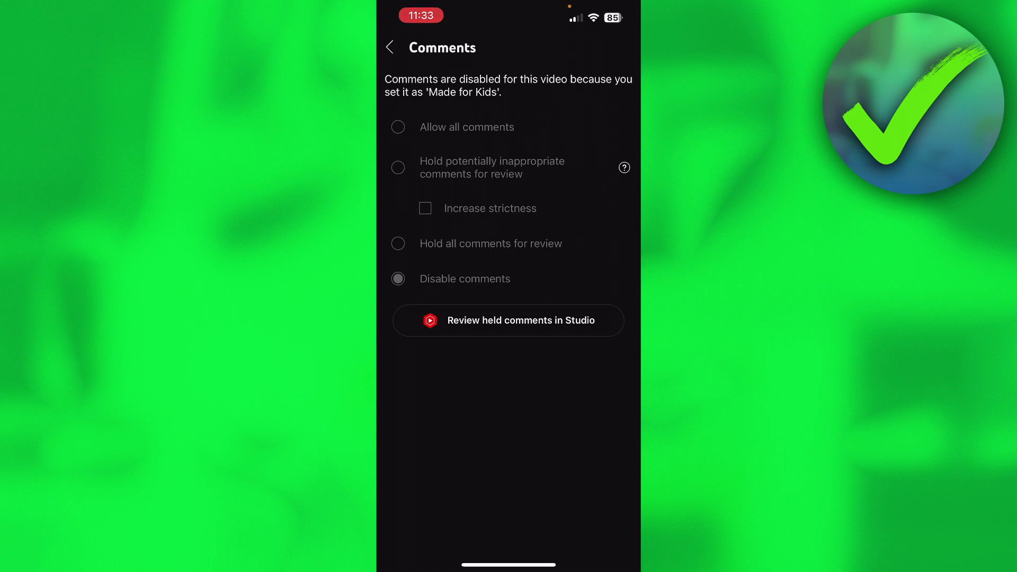
Back out to Your videos and open Audio Test's Edit details
{"action": "left_click", "coordinate": [389, 47]}
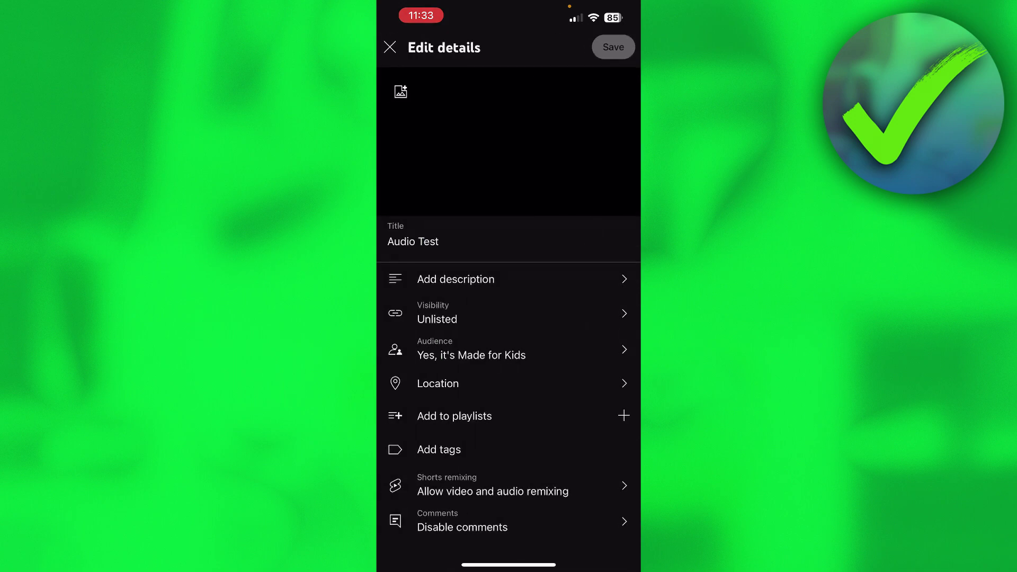
{"action": "left_click", "coordinate": [390, 47]}
{"action": "left_click", "coordinate": [477, 413]}
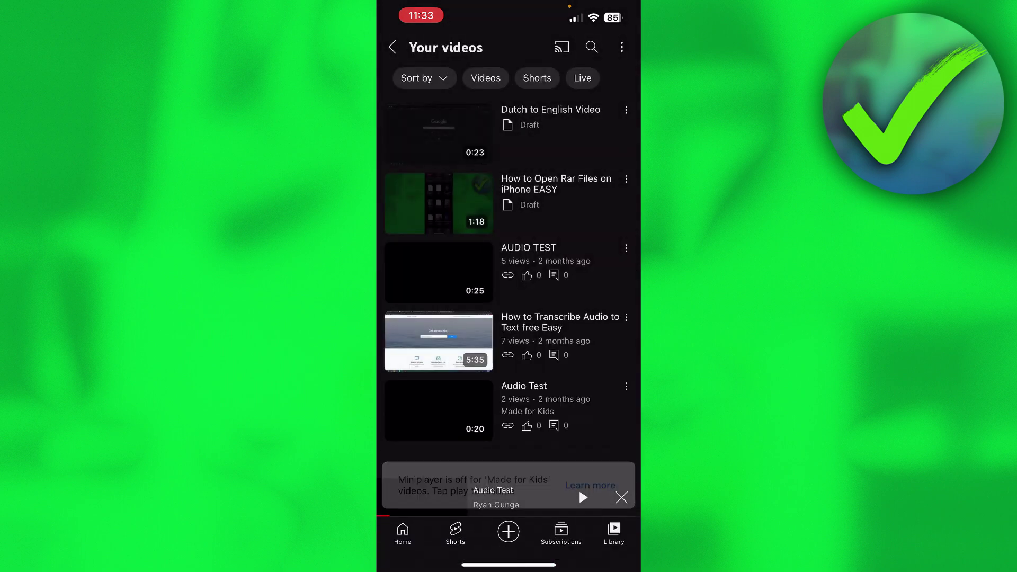
{"action": "left_click", "coordinate": [626, 386]}
{"action": "left_click", "coordinate": [428, 434]}
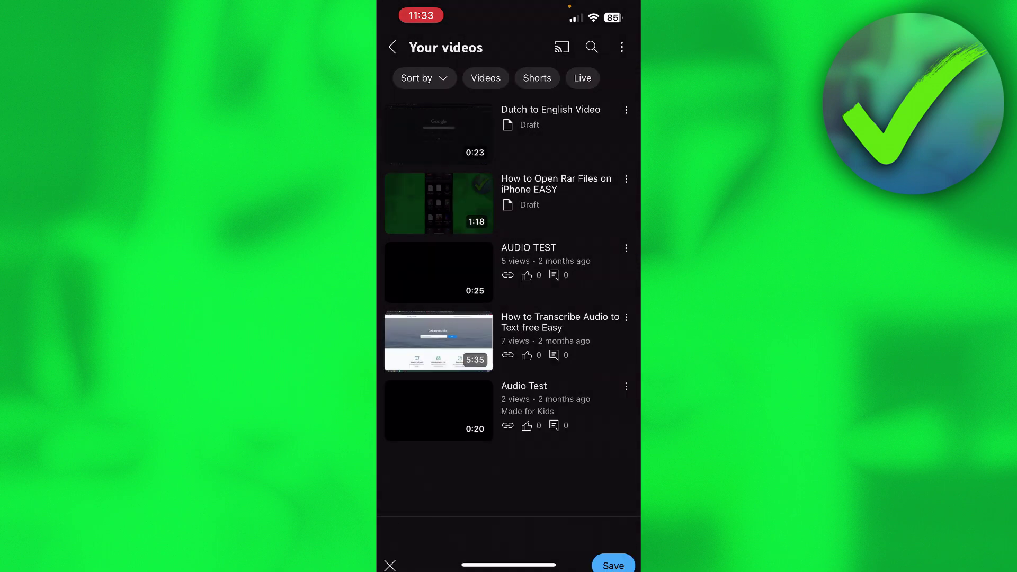
Set Audio Test's audience to 'No, it's not Made for Kids', save, and reopen the video
{"action": "left_click", "coordinate": [471, 350]}
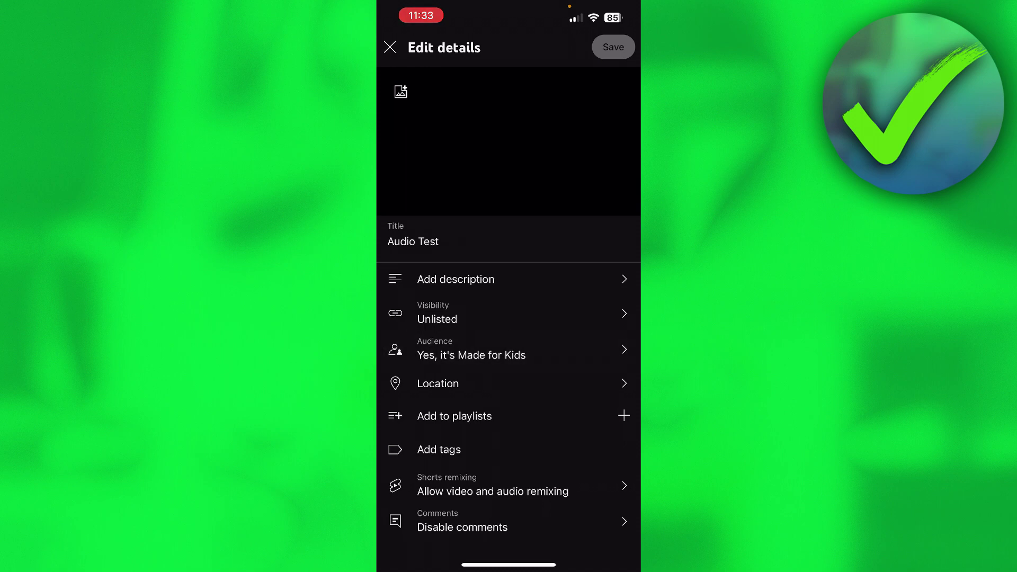
{"action": "left_click", "coordinate": [471, 350]}
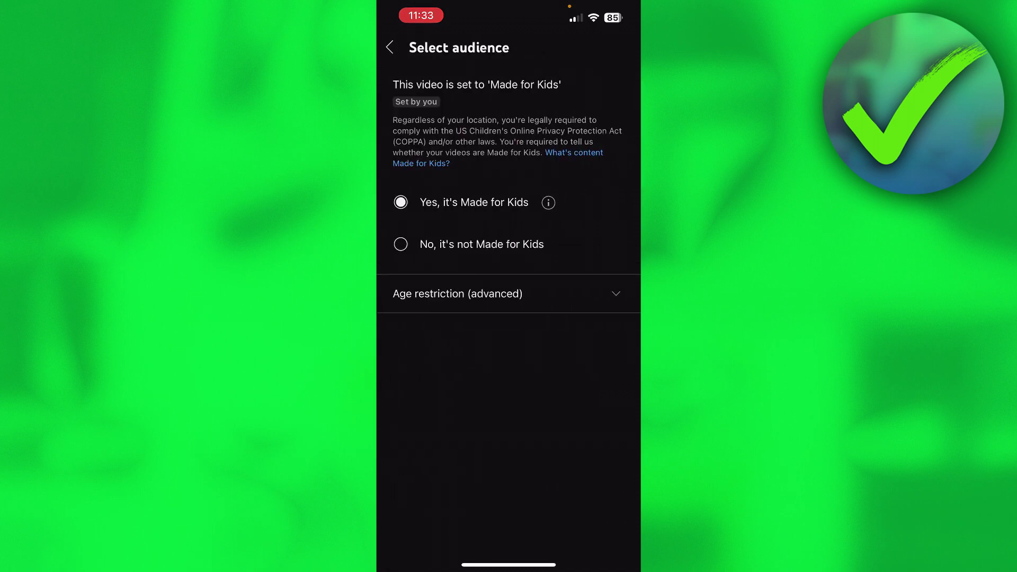
{"action": "left_click", "coordinate": [481, 244]}
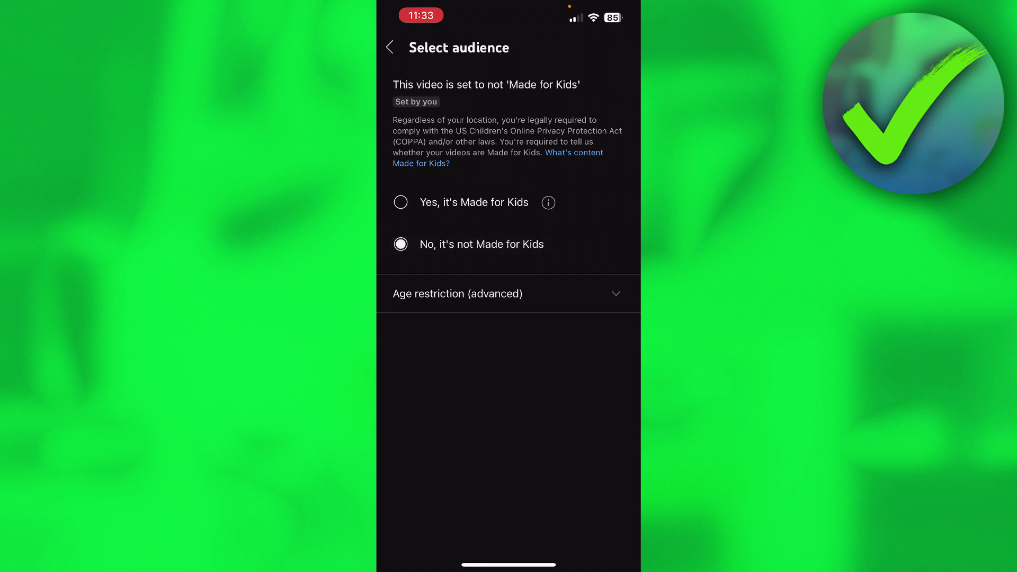
{"action": "left_click", "coordinate": [389, 47]}
{"action": "left_click", "coordinate": [602, 44]}
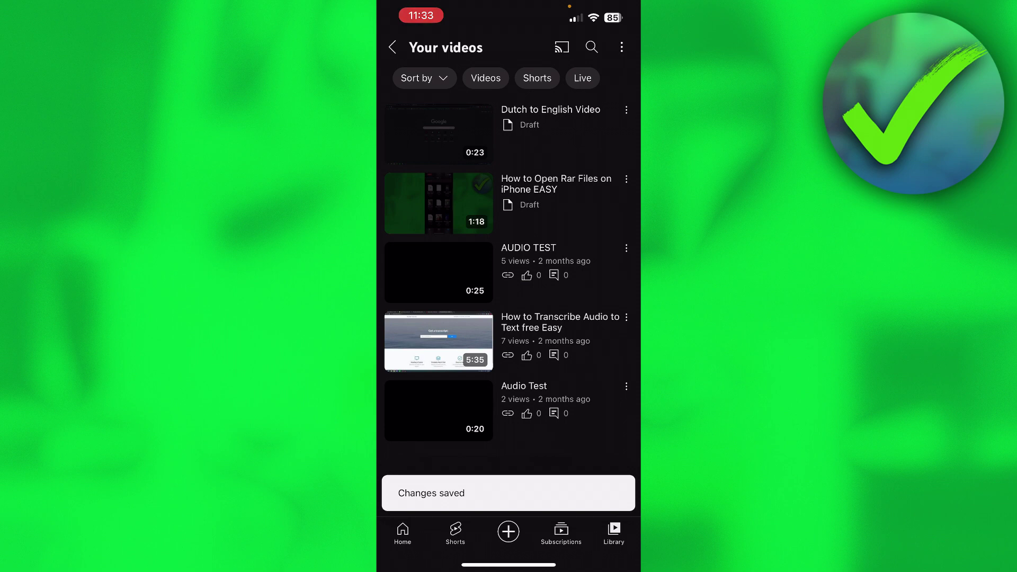
{"action": "left_click", "coordinate": [438, 411]}
Pause the playing video, glance at its comments, then shrink and close the mini-player
{"action": "left_click", "coordinate": [509, 106]}
{"action": "left_click", "coordinate": [508, 317]}
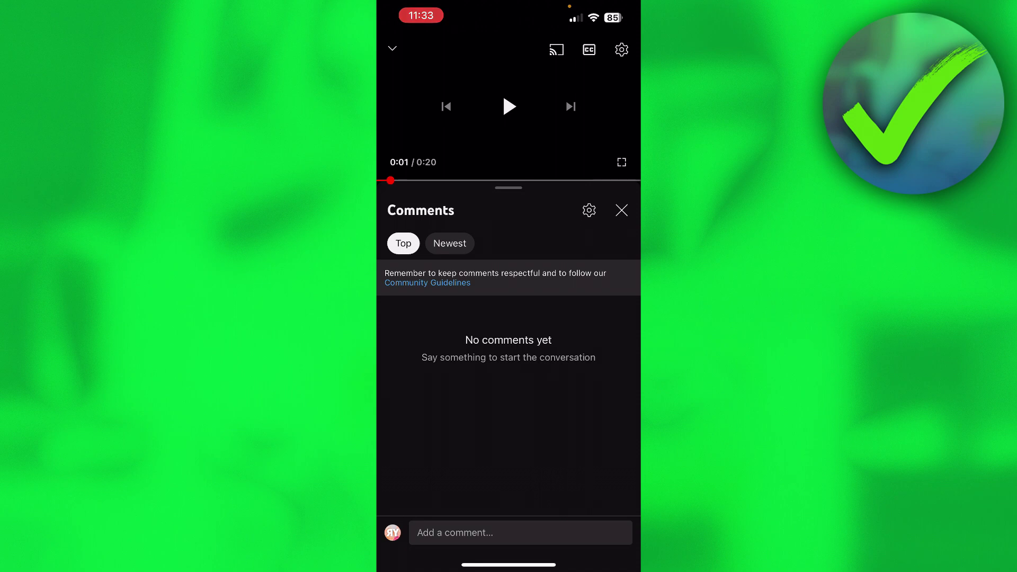
{"action": "left_click", "coordinate": [392, 48]}
{"action": "left_click", "coordinate": [622, 494]}
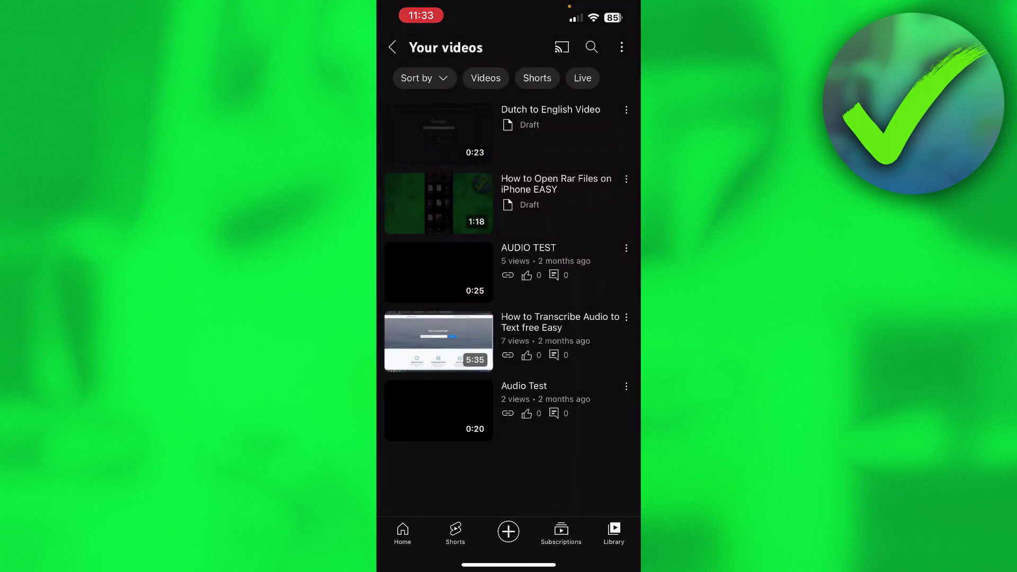
In Audio Test's Edit details, set Comments to hold potentially inappropriate comments for review
{"action": "left_click", "coordinate": [626, 386]}
{"action": "left_click", "coordinate": [424, 431]}
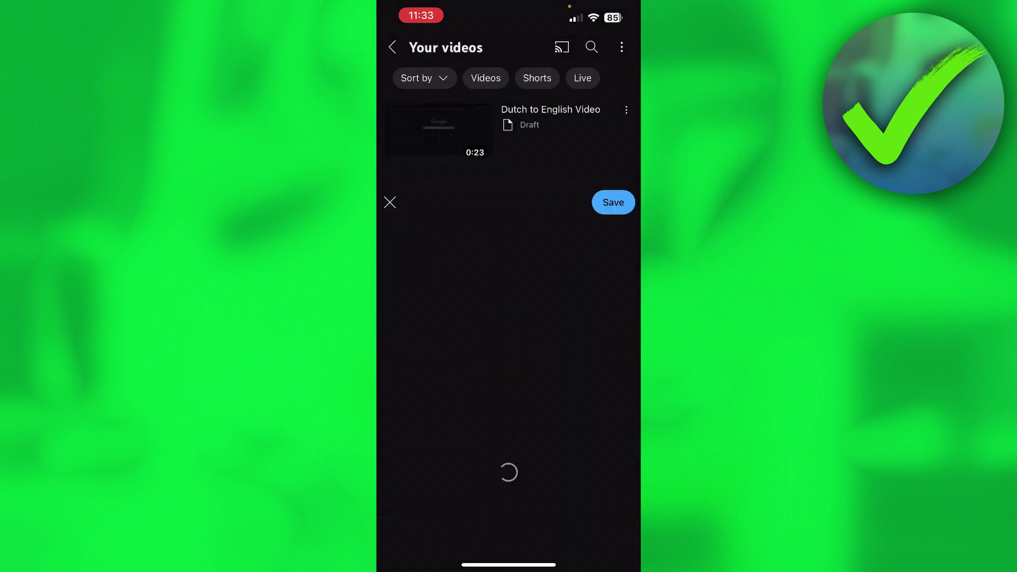
{"action": "left_click", "coordinate": [508, 521]}
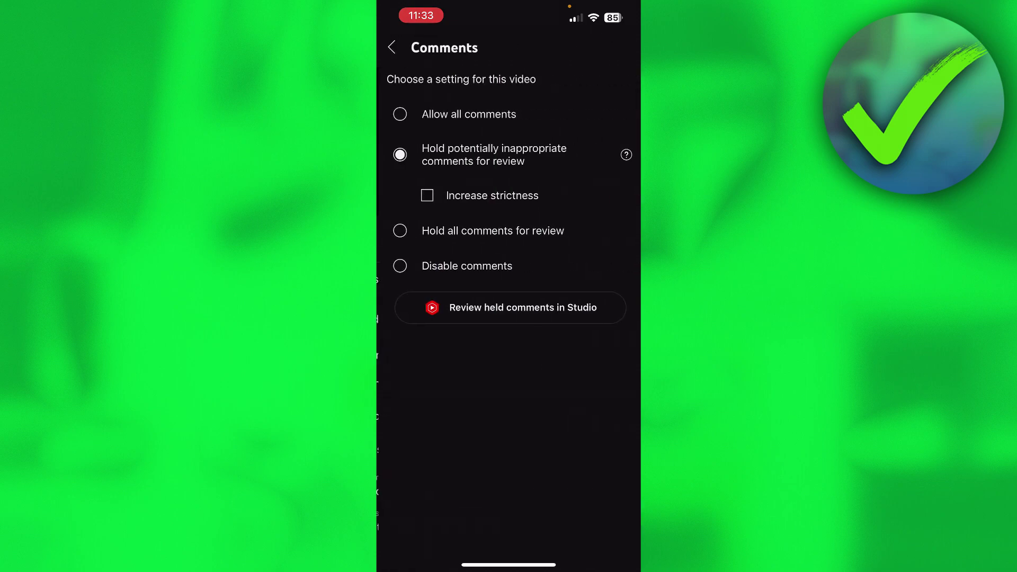
{"action": "left_click", "coordinate": [465, 266]}
{"action": "left_click", "coordinate": [490, 230]}
{"action": "left_click", "coordinate": [492, 154]}
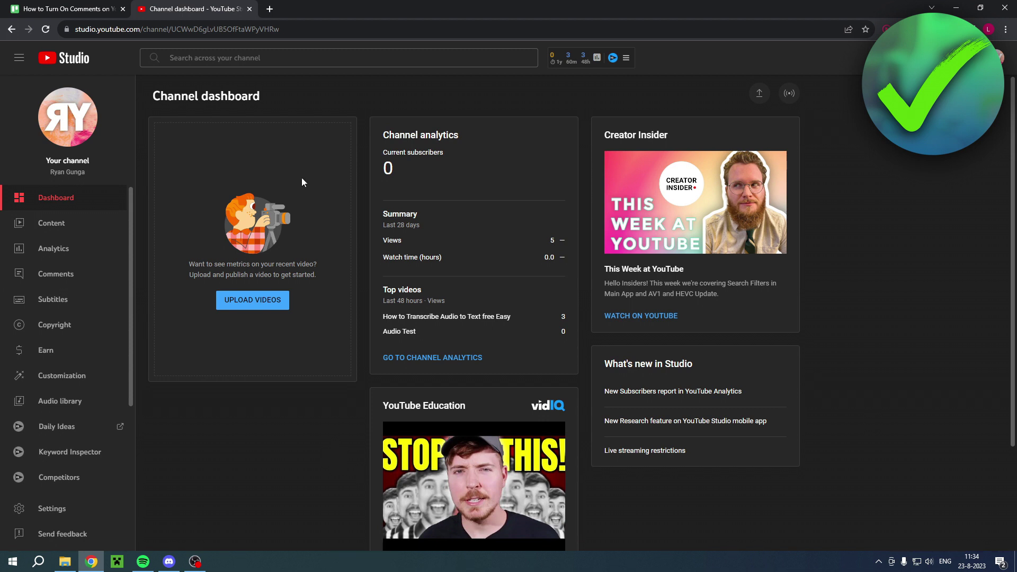
Go to Studio Settings > Channel > Advanced settings
{"action": "left_click", "coordinate": [65, 507]}
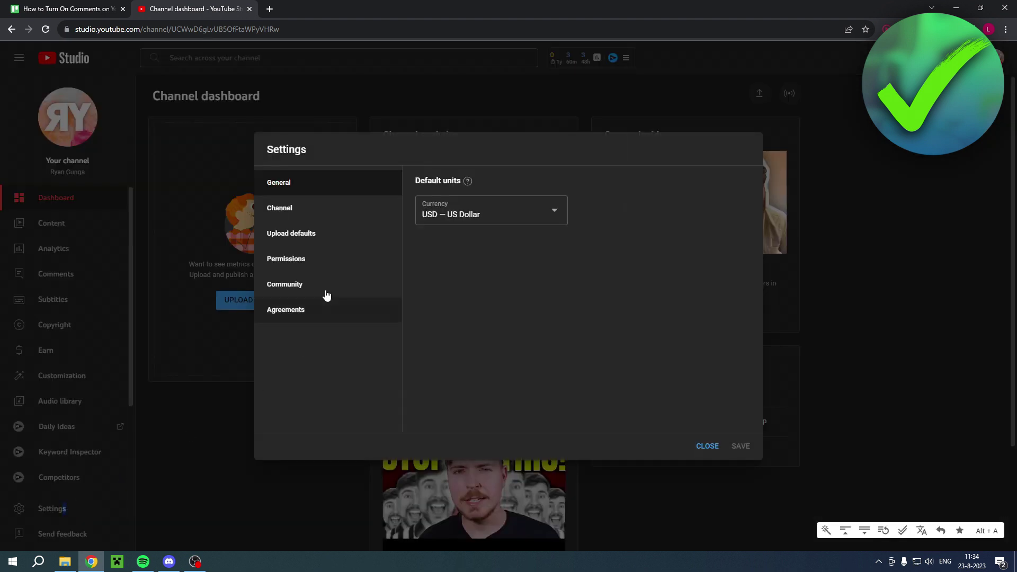
{"action": "left_click", "coordinate": [346, 209]}
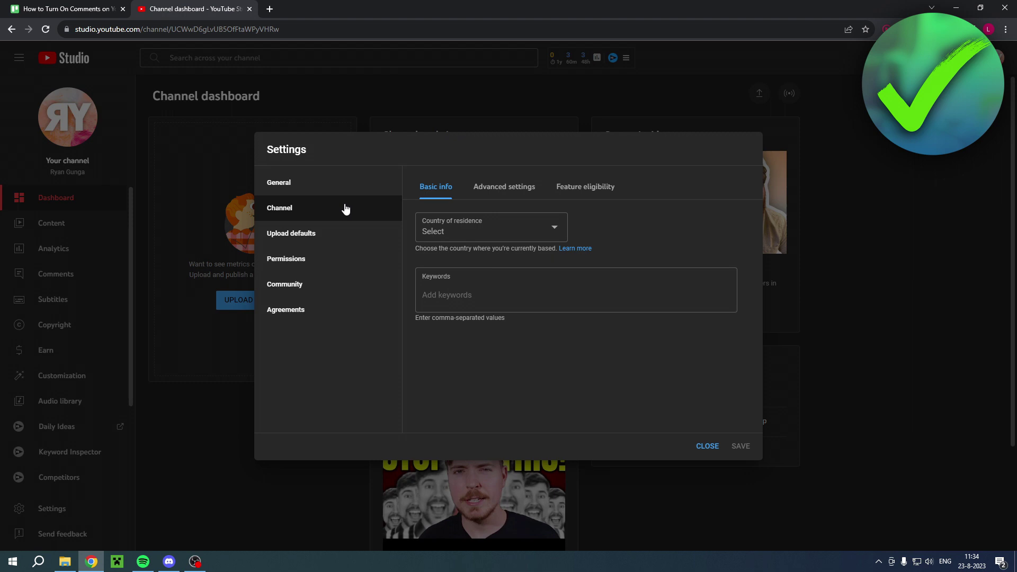
{"action": "left_click", "coordinate": [484, 188]}
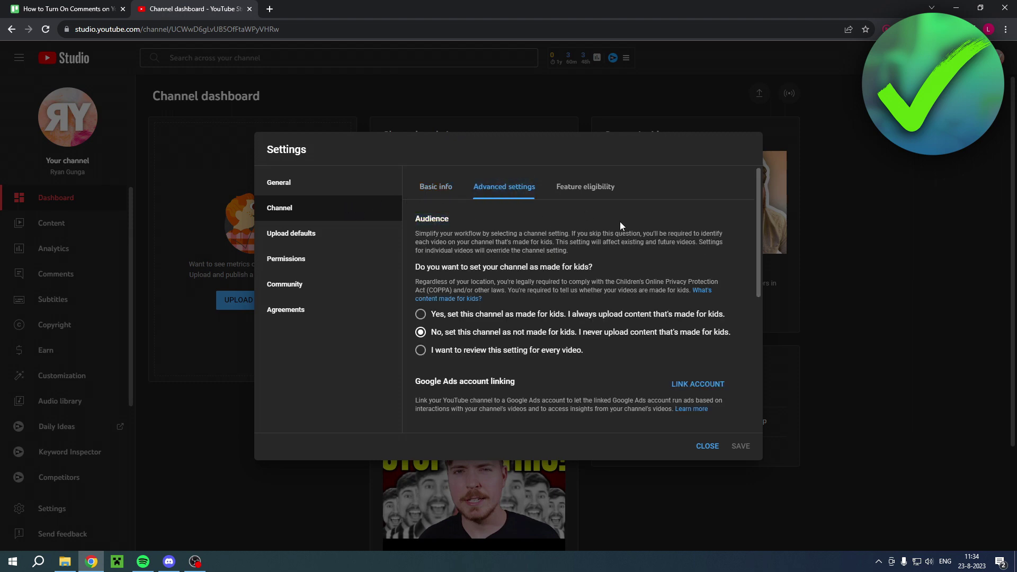
Set the channel audience to No, not made for kids
{"action": "left_click", "coordinate": [434, 316]}
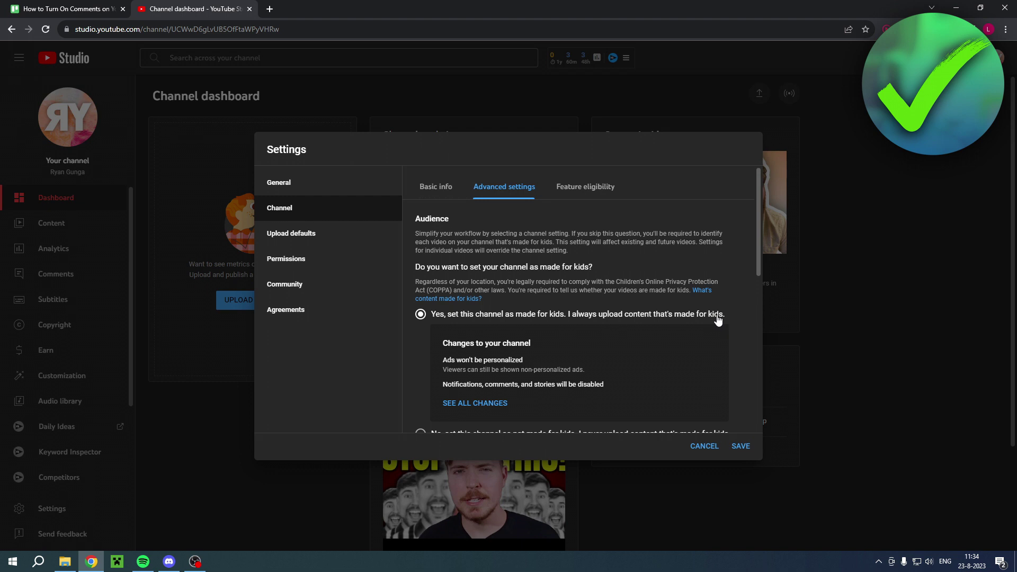
{"action": "scroll", "coordinate": [704, 316], "scroll_direction": "down", "scroll_amount": 2}
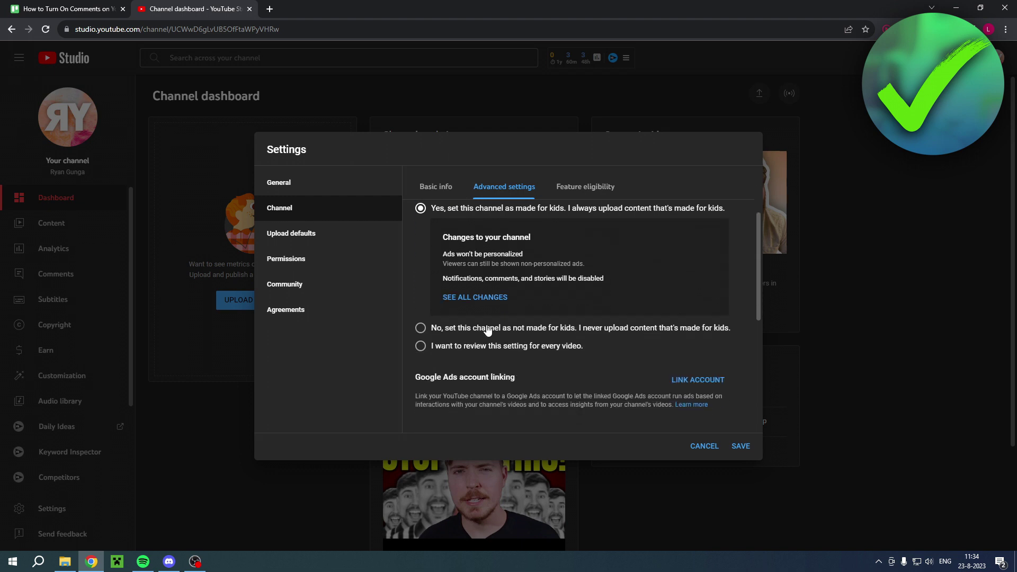
{"action": "left_click", "coordinate": [421, 327]}
{"action": "scroll", "coordinate": [454, 286], "scroll_direction": "up", "scroll_amount": 1}
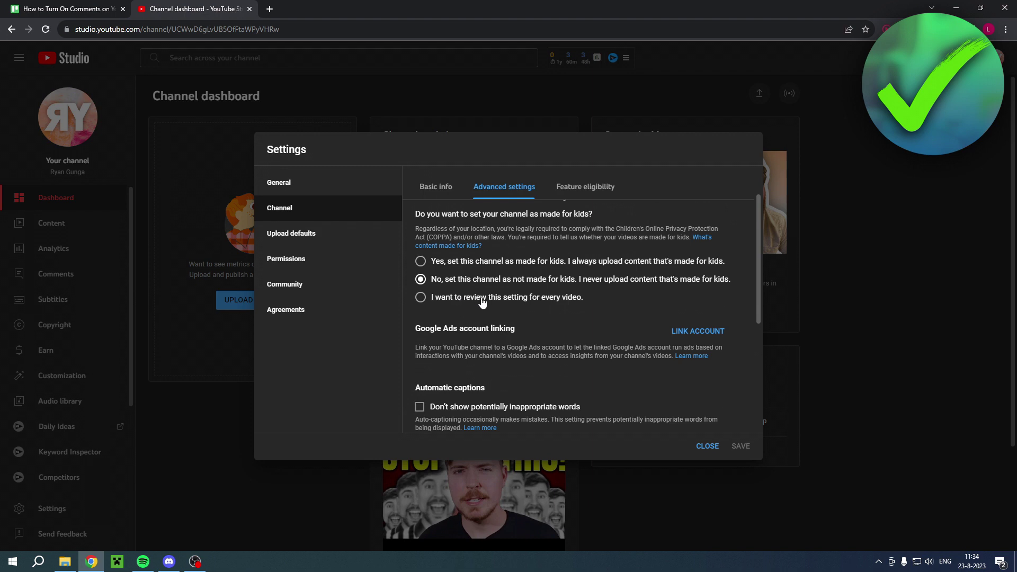